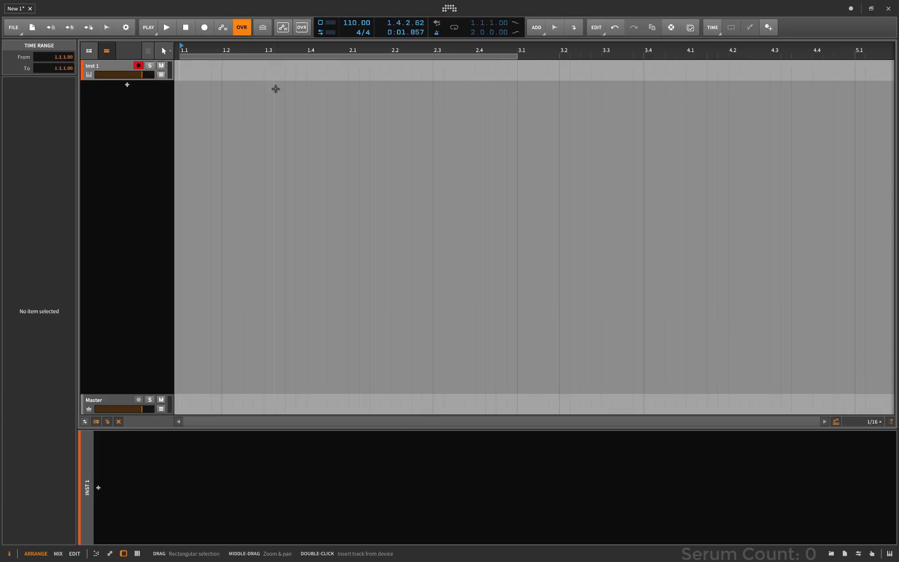
- Draw random noise across Oscillator A's sawtooth wavetable in Serum, then close the table editor
left_click(187, 31)
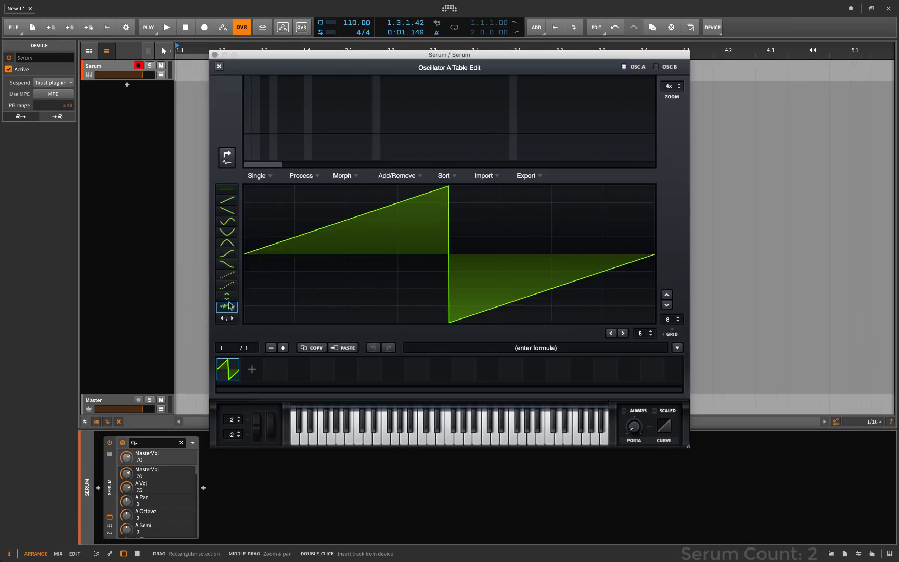
left_click_drag(261, 281, 642, 281)
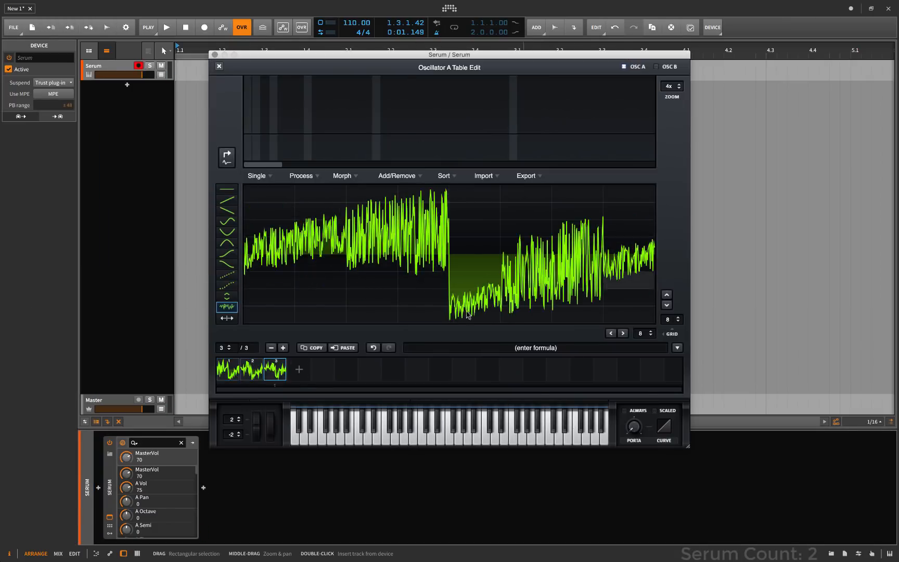
left_click_drag(220, 346, 227, 90)
left_click(219, 66)
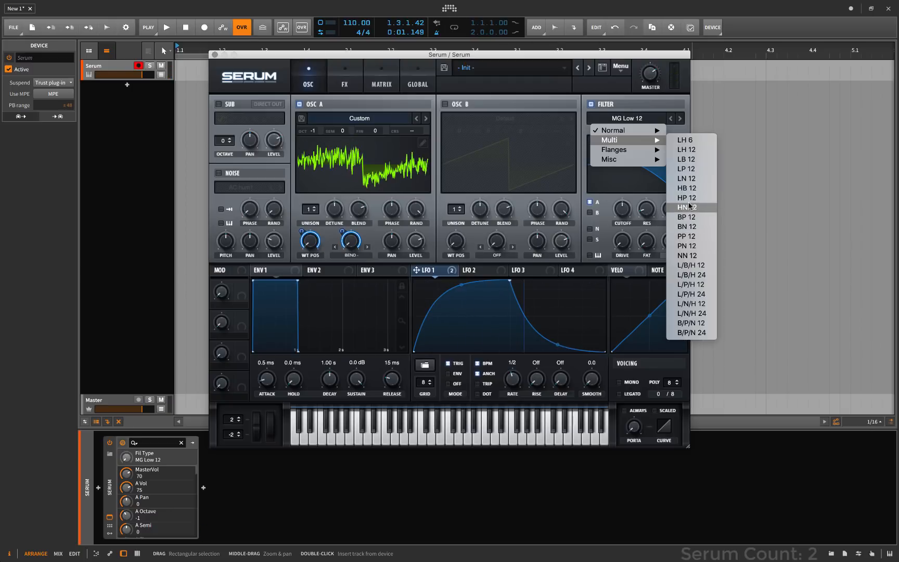
- Set Serum's filter type to HP 12 and reset LFO 1 to a straight rising ramp
left_click(688, 199)
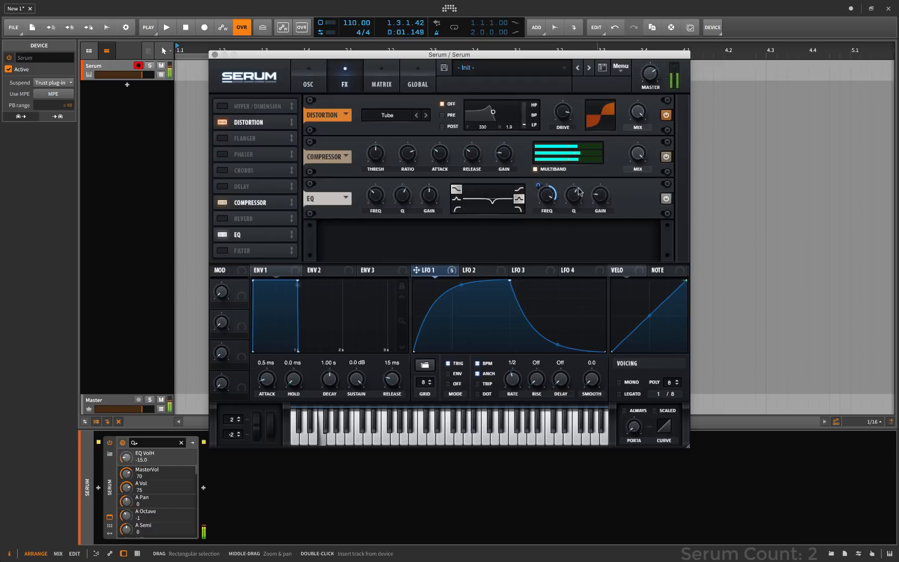
left_click(308, 76)
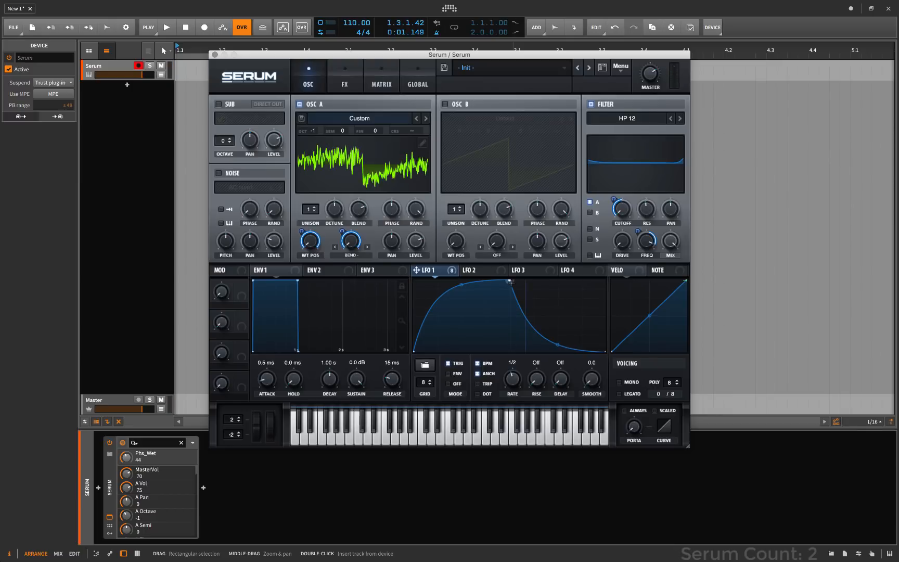
key("ctrl+z")
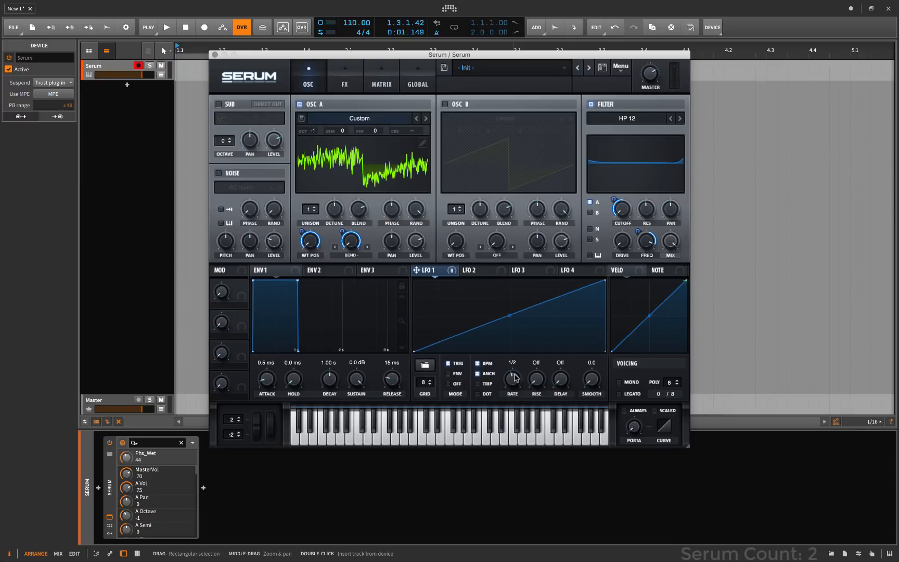
- Resample the patch into Osc B's wavetable and save that wavetable as Growl
left_click(621, 67)
left_click(679, 205)
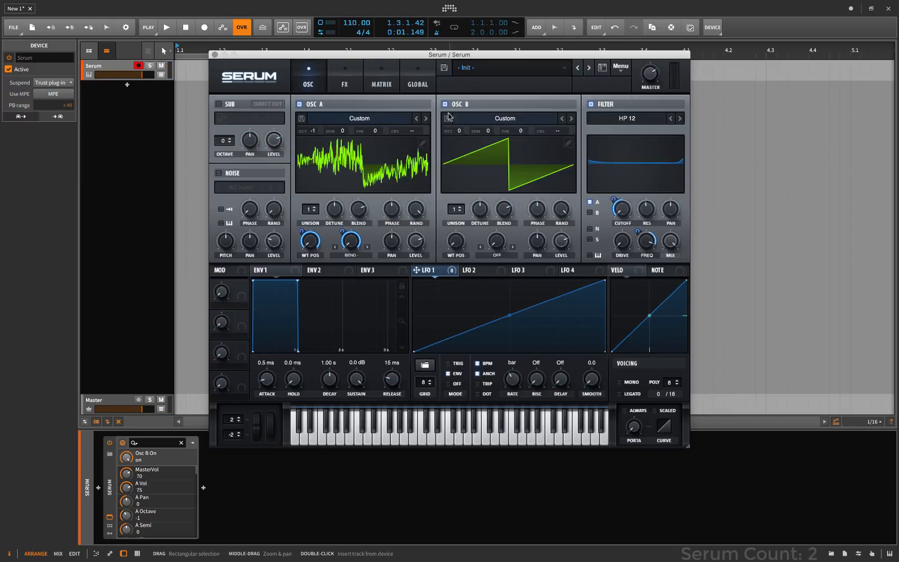
type("Growl")
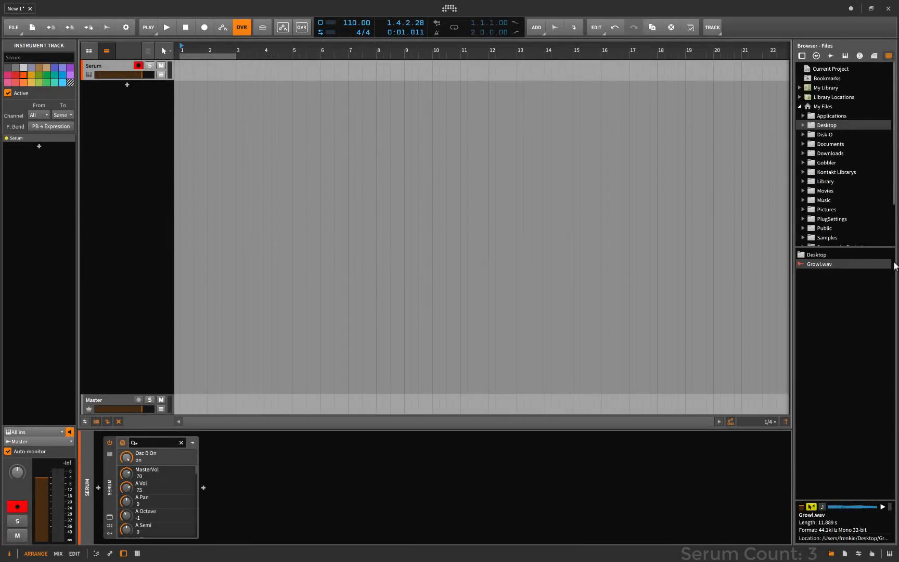
- Preview Growl.wav from the Desktop folder and load it into a Sampler on a new instrument track below Serum
left_click(873, 265)
left_click(883, 507)
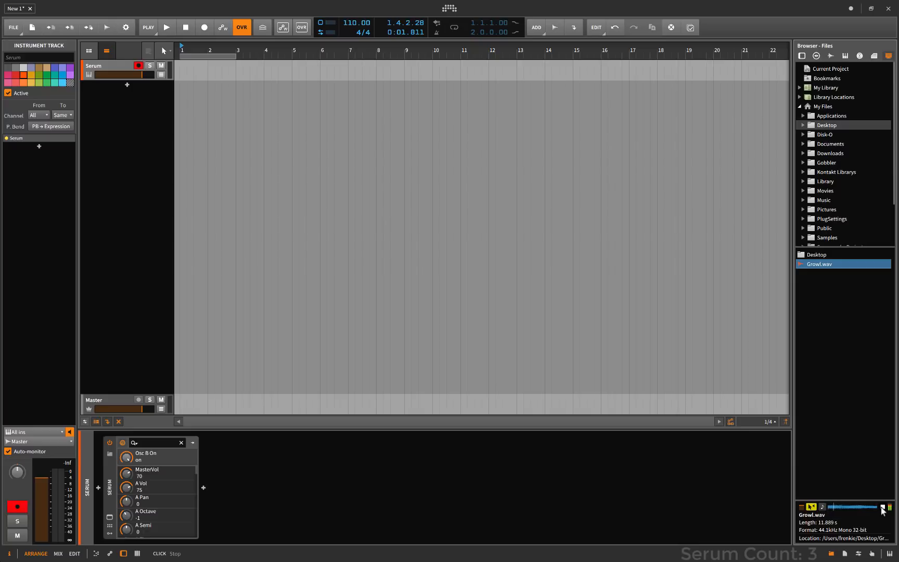
left_click(884, 508)
left_click_drag(837, 264, 128, 103)
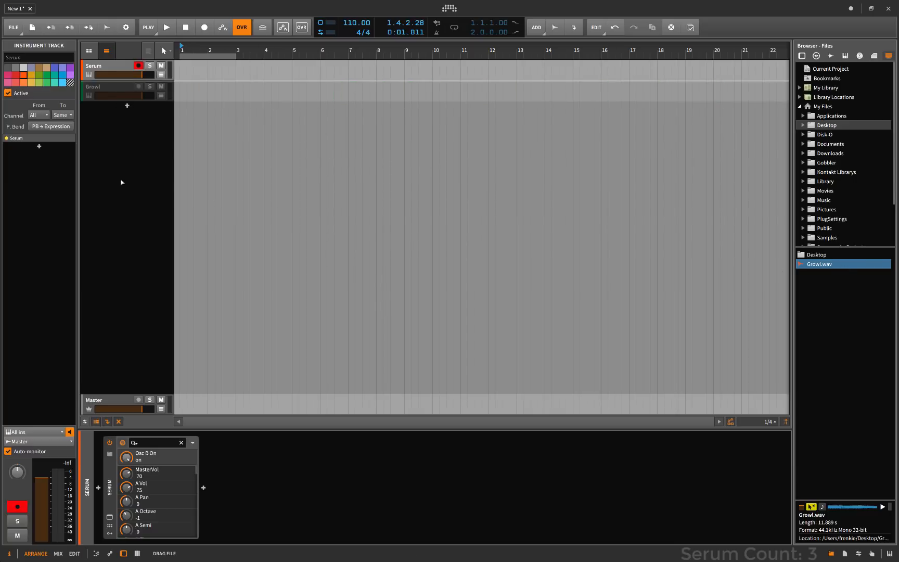
left_click_drag(119, 181, 125, 129)
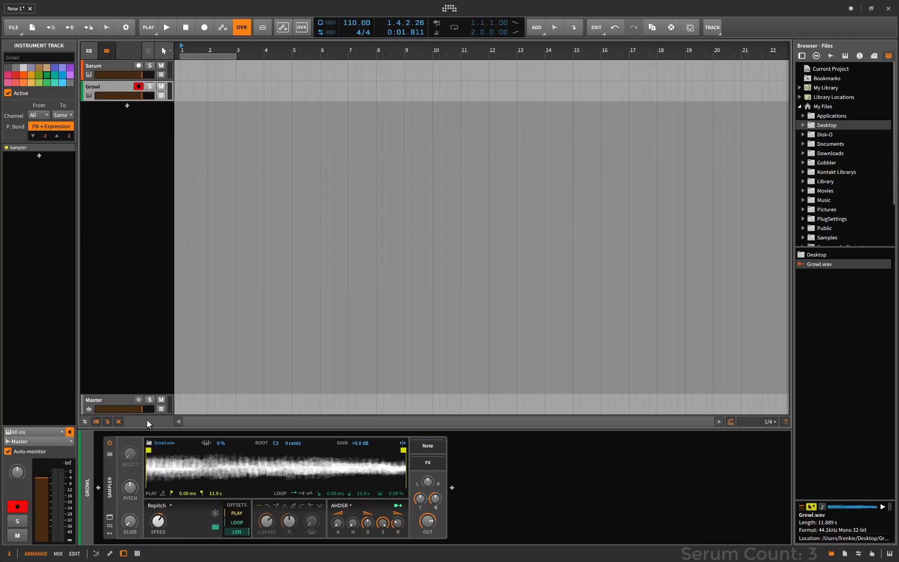
- Switch the Growl Sampler to Cycles mode, freeze its playhead and set keytracking to 100%
left_click(168, 507)
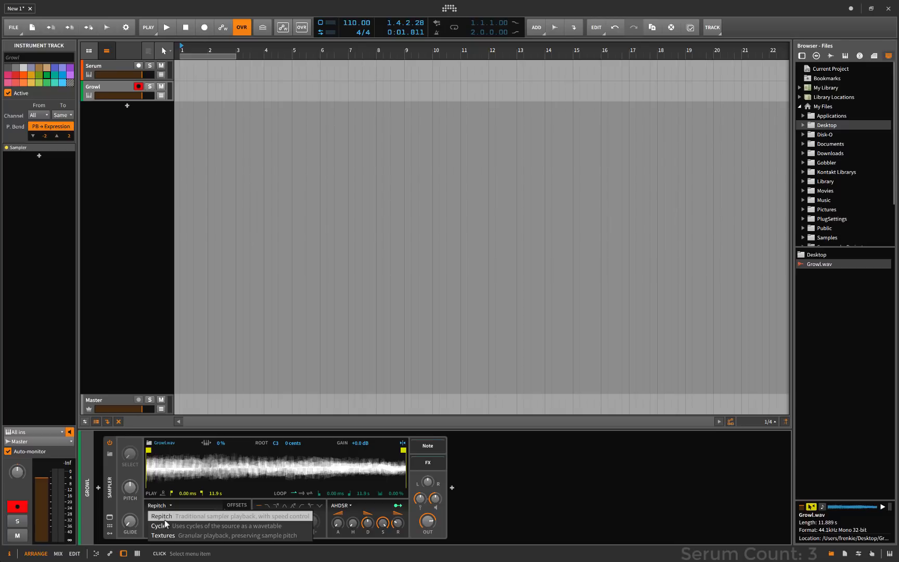
left_click(165, 527)
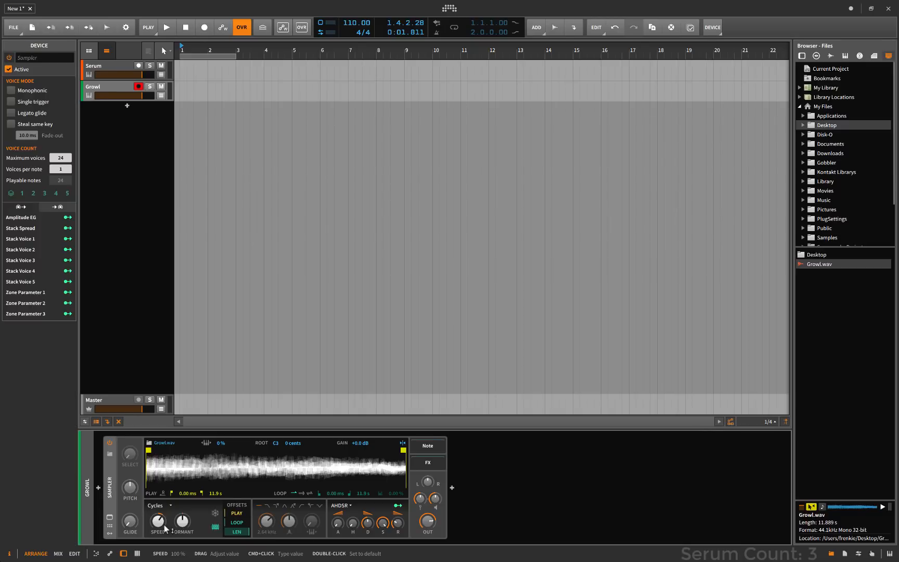
left_click(216, 515)
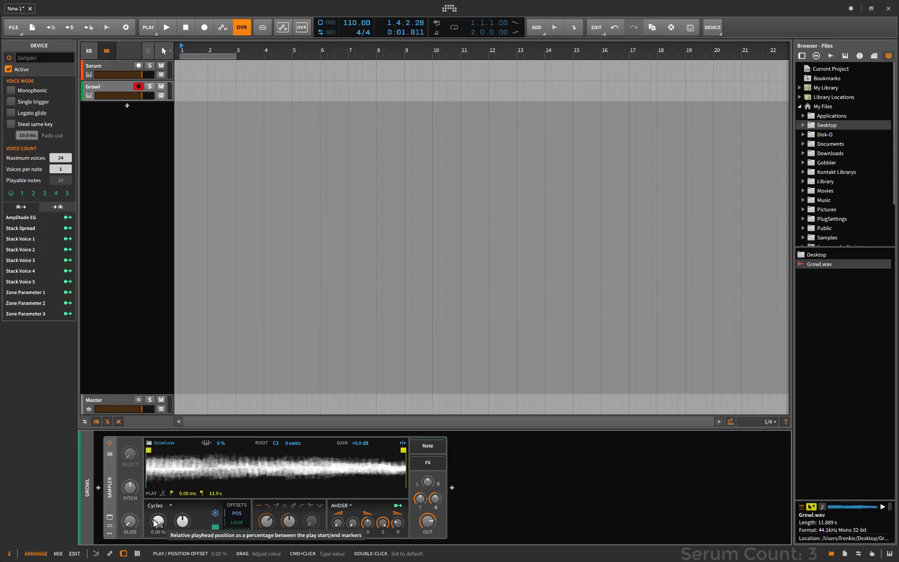
mouse_move(158, 523)
left_mouse_down()
mouse_move(157, 484)
mouse_move(154, 526)
left_mouse_up()
left_click(207, 448)
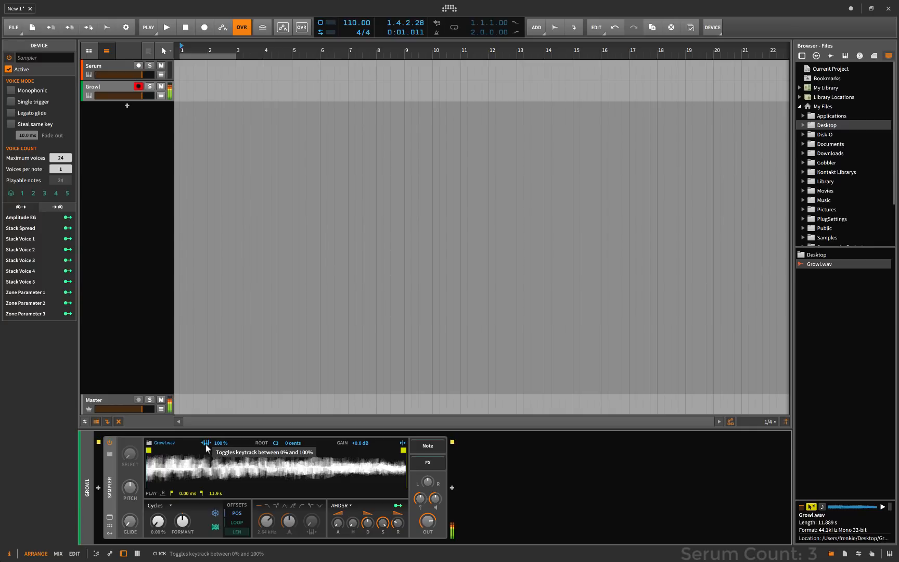
- Open the Sampler's expanded view and set the sample's root key to F-1 with 23 cents of fine tuning
left_click(109, 516)
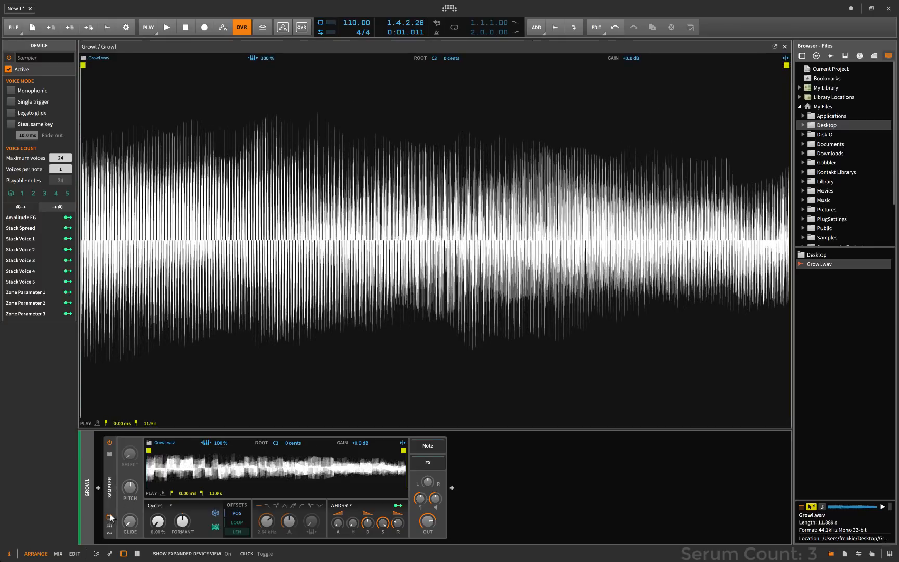
left_click_drag(86, 238, 354, 237)
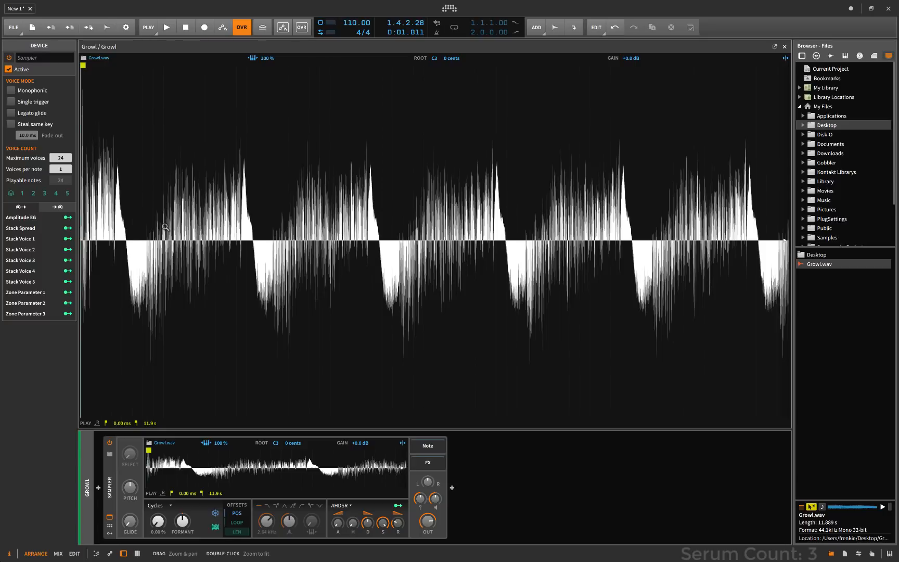
mouse_move(160, 240)
left_mouse_down()
mouse_move(182, 235)
mouse_move(236, 262)
mouse_move(218, 241)
mouse_move(176, 224)
mouse_move(177, 241)
left_mouse_up()
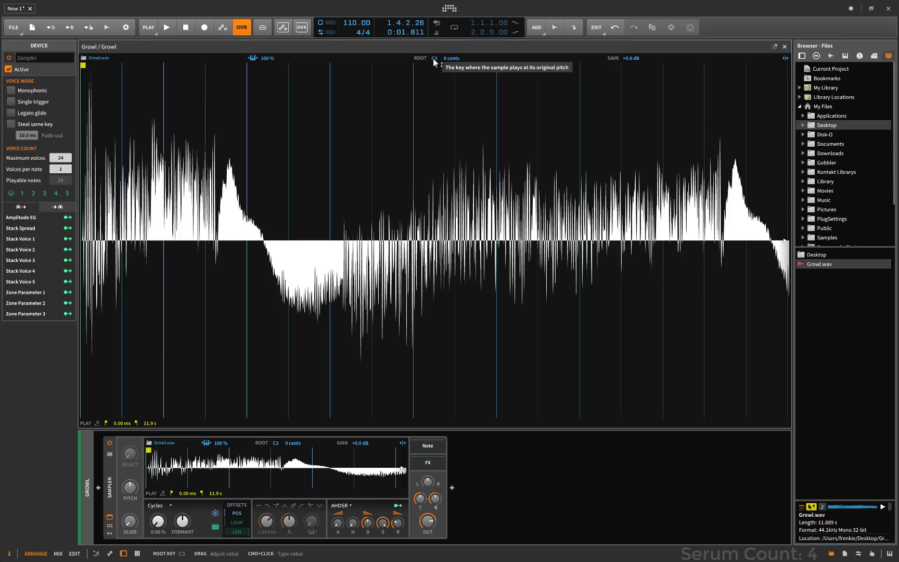
left_click_drag(433, 58, 433, 99)
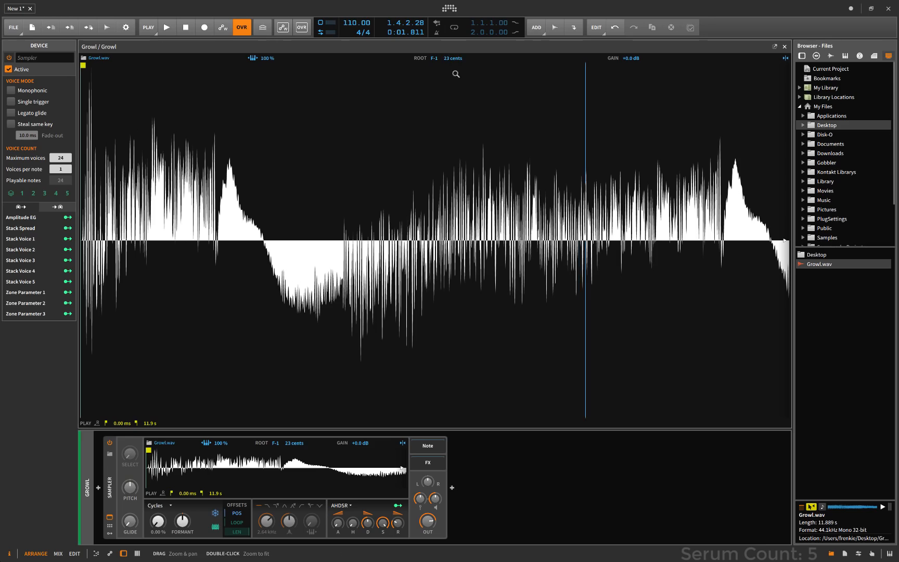
- Examine how the cycle markers line up with the waveform's repeating cycles throughout the Growl sample
scroll(415, 221, "down", 1)
left_click_drag(390, 221, 512, 215)
left_click_drag(86, 221, 313, 229)
scroll(297, 247, "up", 2)
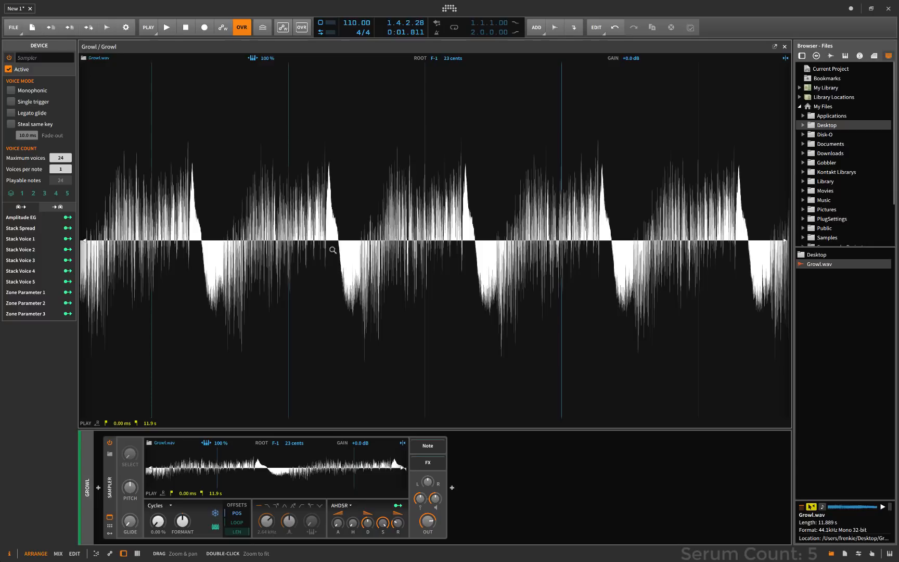
scroll(434, 271, "up", 2)
double_click(437, 256)
scroll(436, 255, "up", 2)
scroll(507, 242, "down", 3)
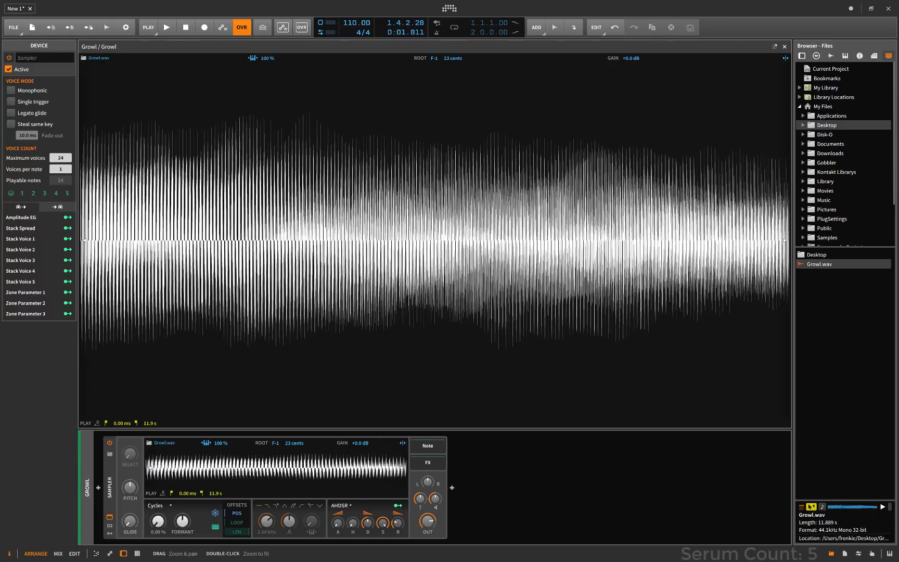
scroll(692, 240, "up", 3)
scroll(328, 237, "down", 3)
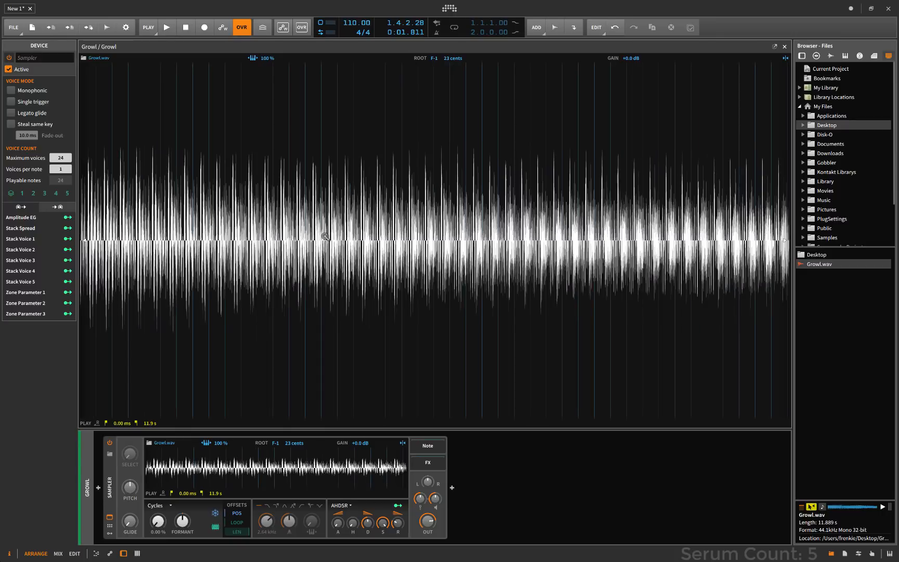
scroll(328, 237, "up", 4)
scroll(385, 242, "down", 3)
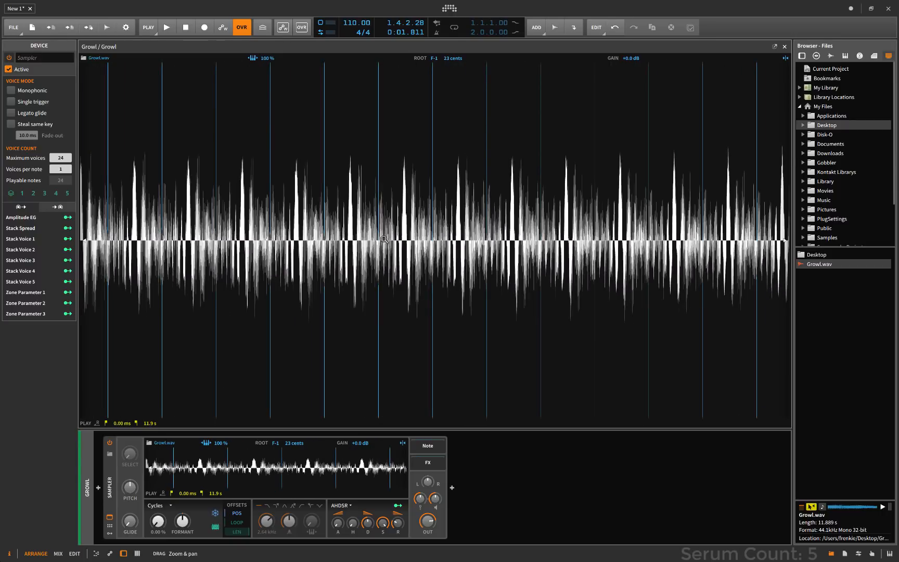
scroll(385, 242, "up", 3)
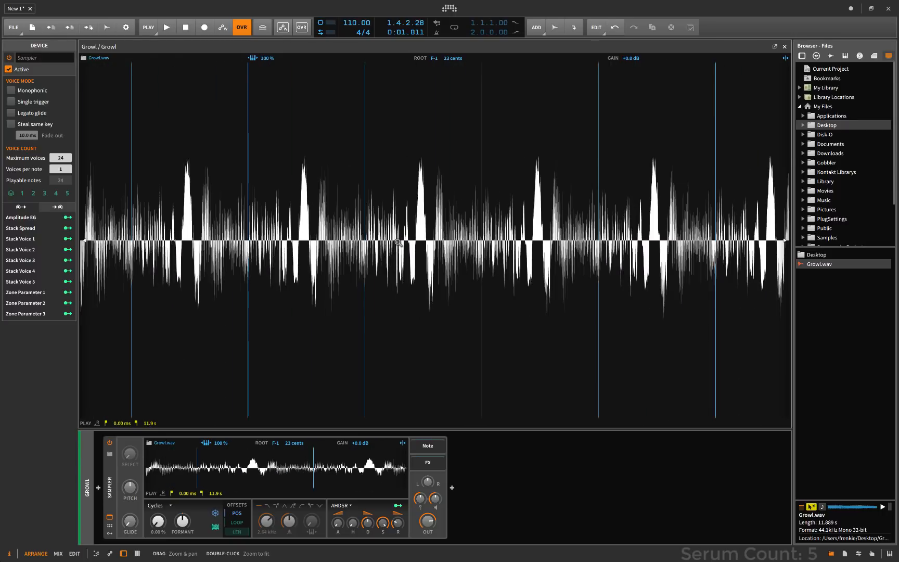
scroll(399, 242, "up", 2)
scroll(399, 243, "down", 4)
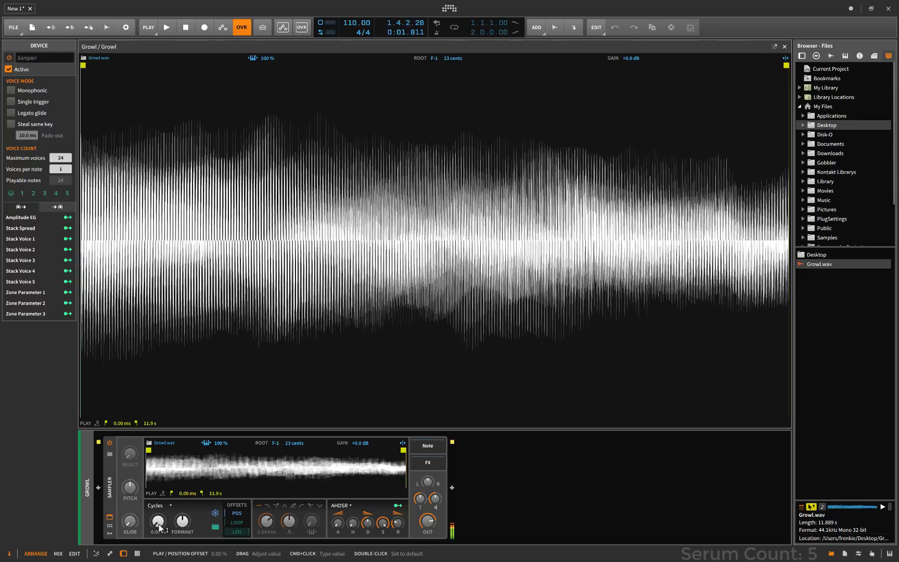
- Sweep the play position offset up to 100% and move the sample's play end marker to 11.7 s
mouse_move(158, 521)
left_mouse_down()
mouse_move(158, 466)
mouse_move(160, 529)
left_mouse_up()
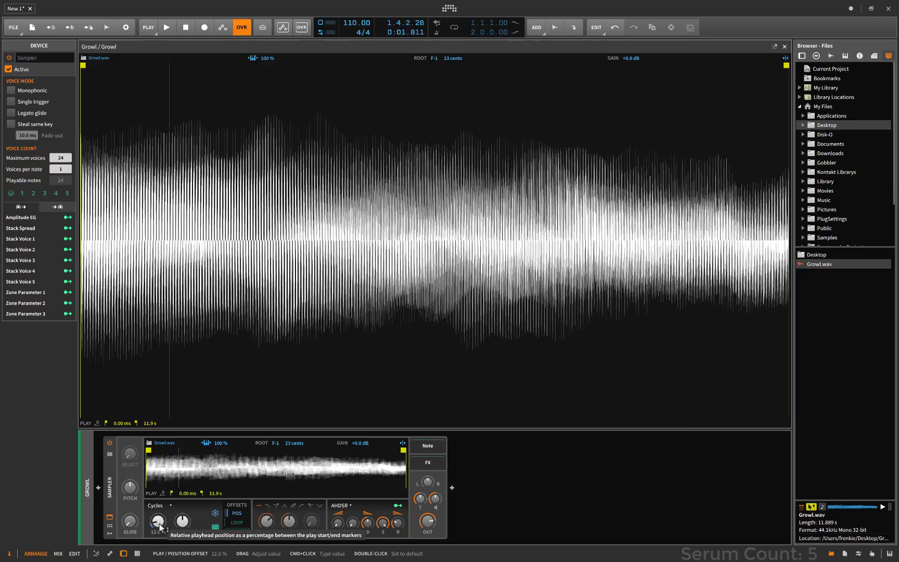
left_click_drag(160, 528, 160, 509)
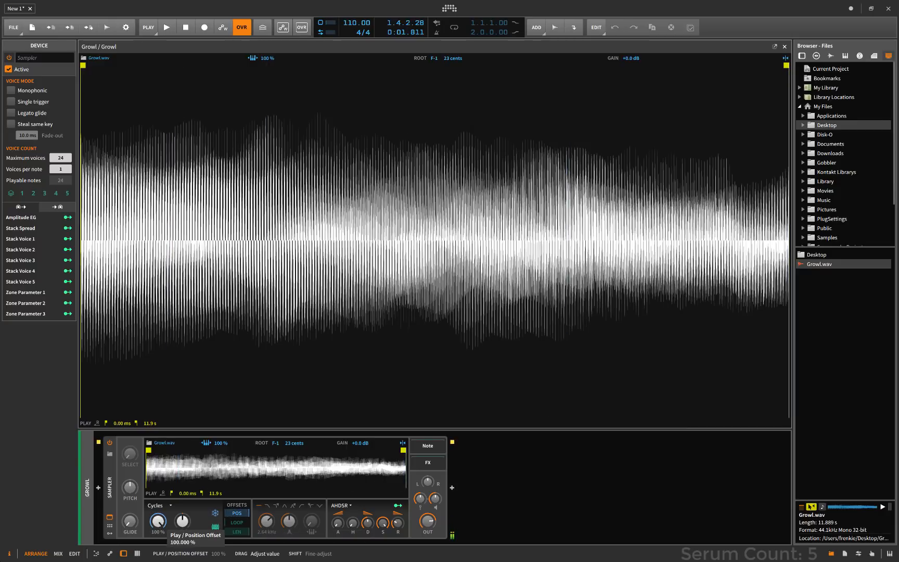
left_click_drag(513, 288, 627, 262)
left_click_drag(786, 65, 692, 68)
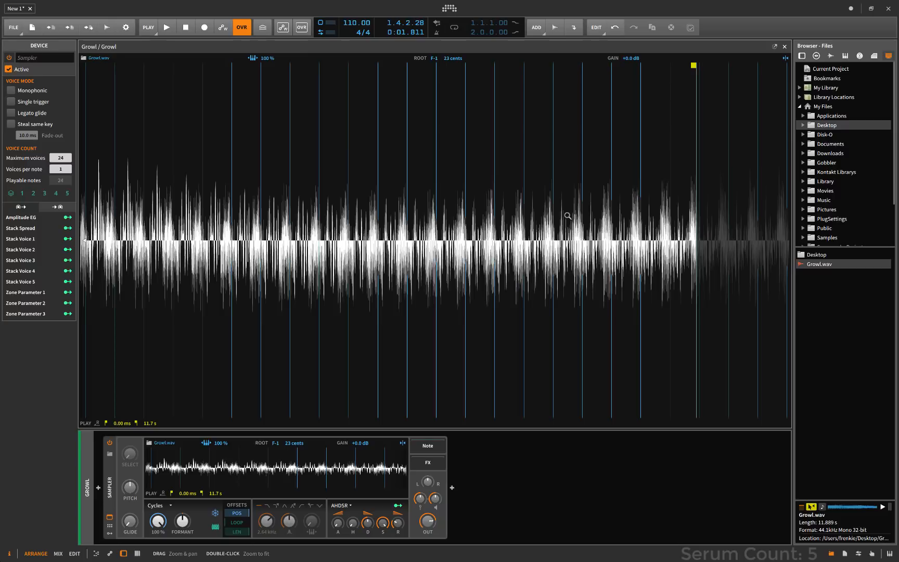
- Sweep the Sampler's play position offset back down to 0.29%
scroll(568, 216, "up", 3)
left_click_drag(158, 520, 158, 547)
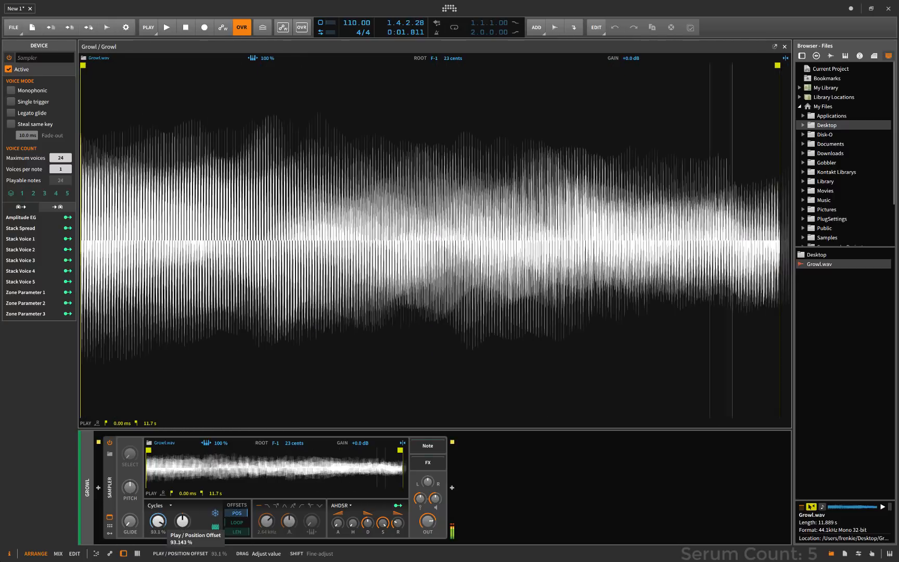
left_click_drag(159, 522, 156, 541)
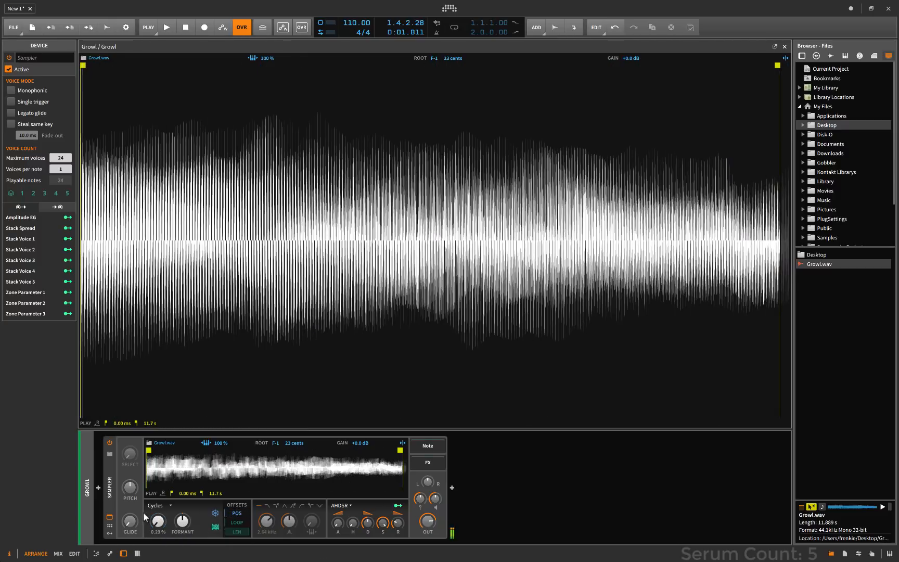
- Add an Expressions modulator to the Sampler and map Timbre to the play position offset with an amount of 1.000
left_click(109, 533)
left_click(124, 456)
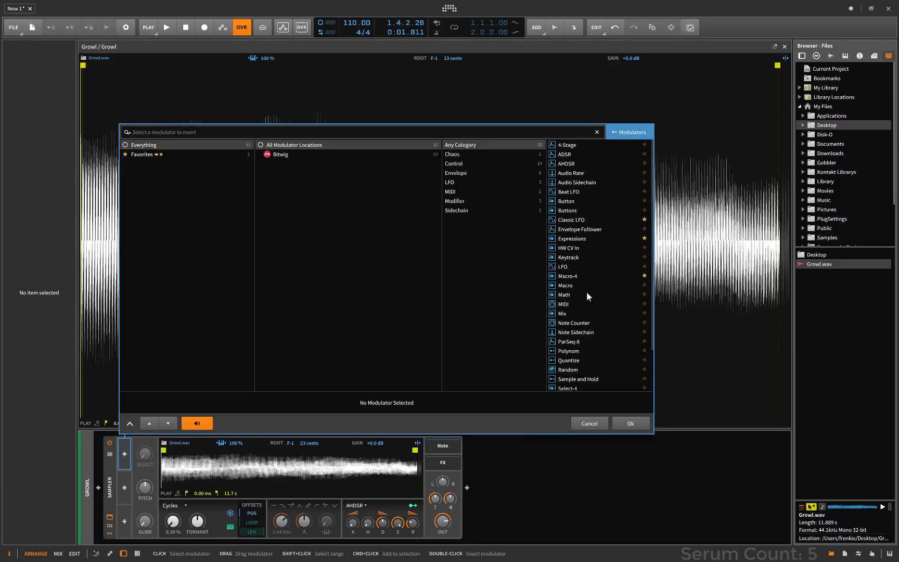
double_click(568, 238)
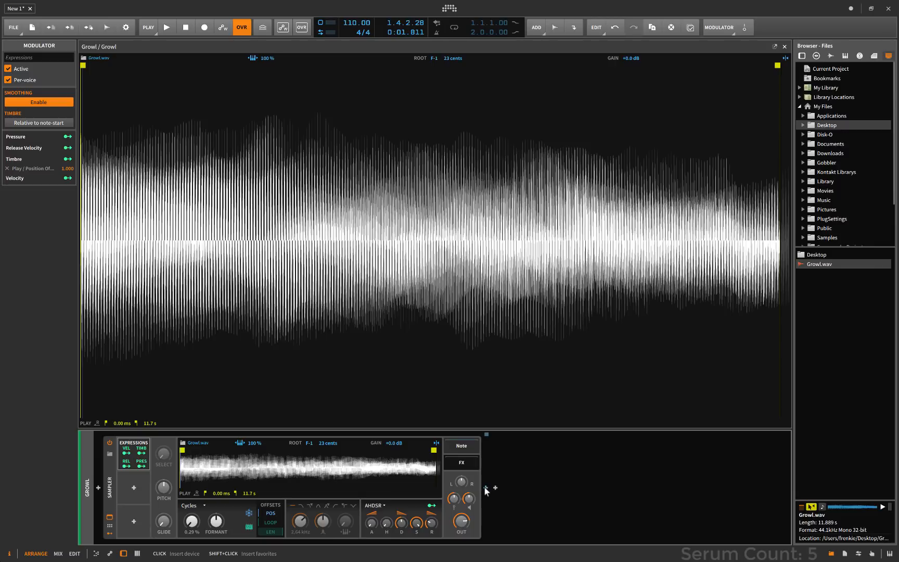
- Insert the Growler FX Layer preset after the Sampler and select its Filter layer
left_click(486, 489)
left_click(749, 132)
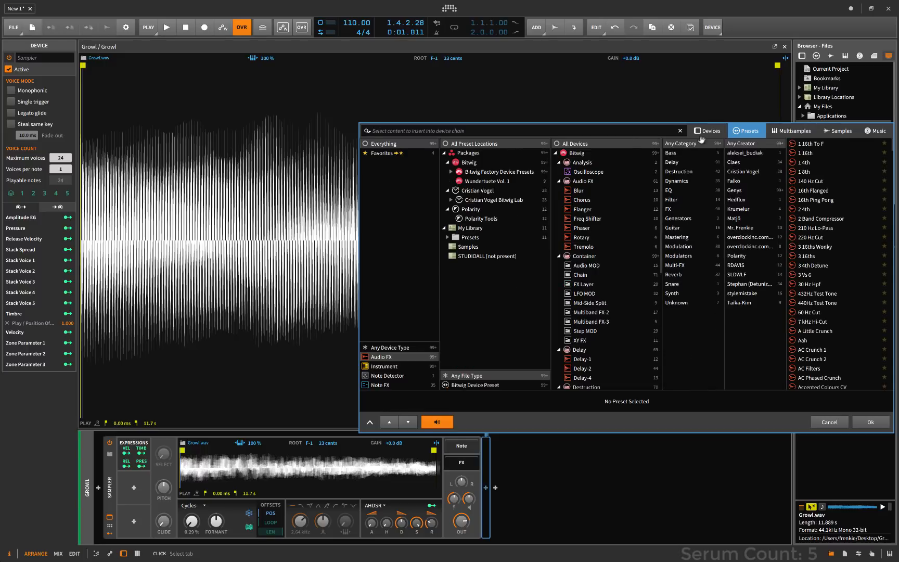
type("fx layer")
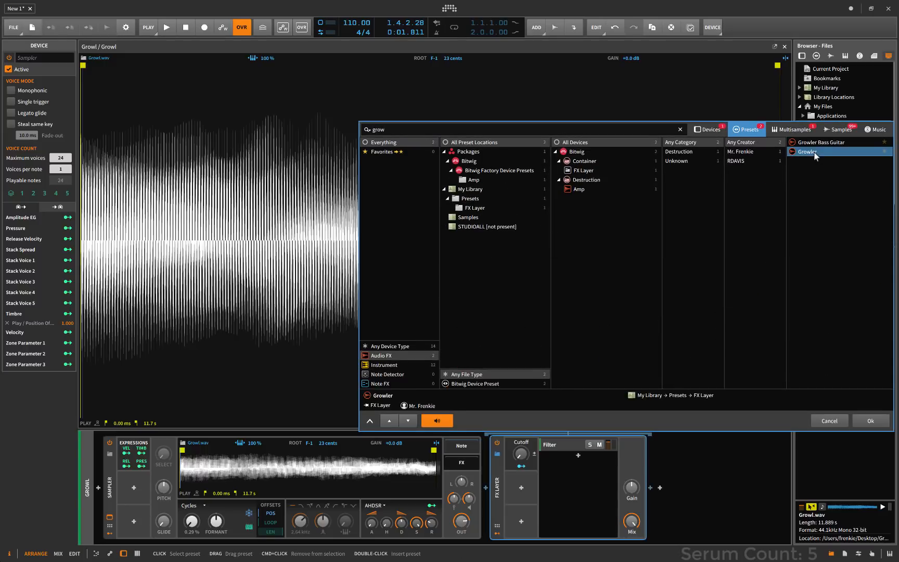
key("Return")
left_click(560, 446)
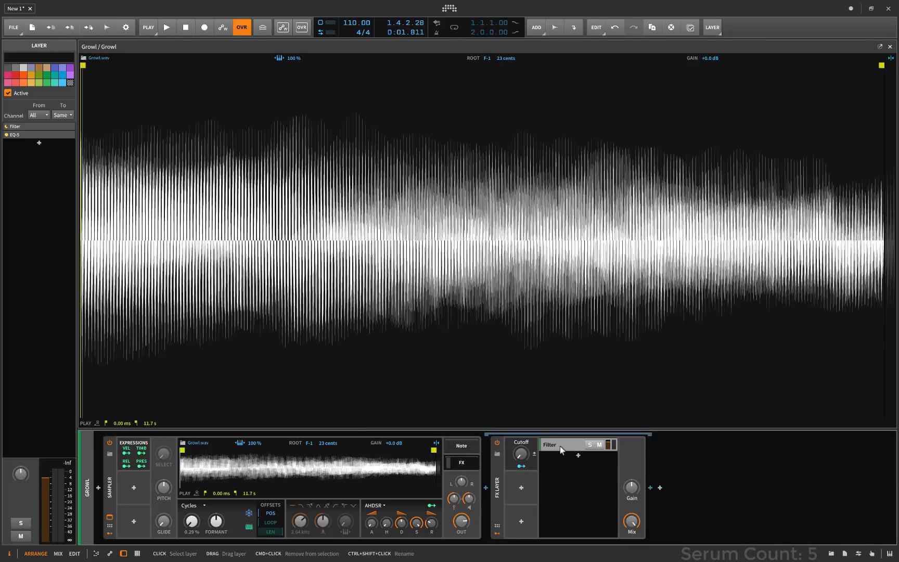
- Sweep the FX Layer's Cutoff macro to examine how it drives the nested Filter and EQ-5
left_click(819, 512)
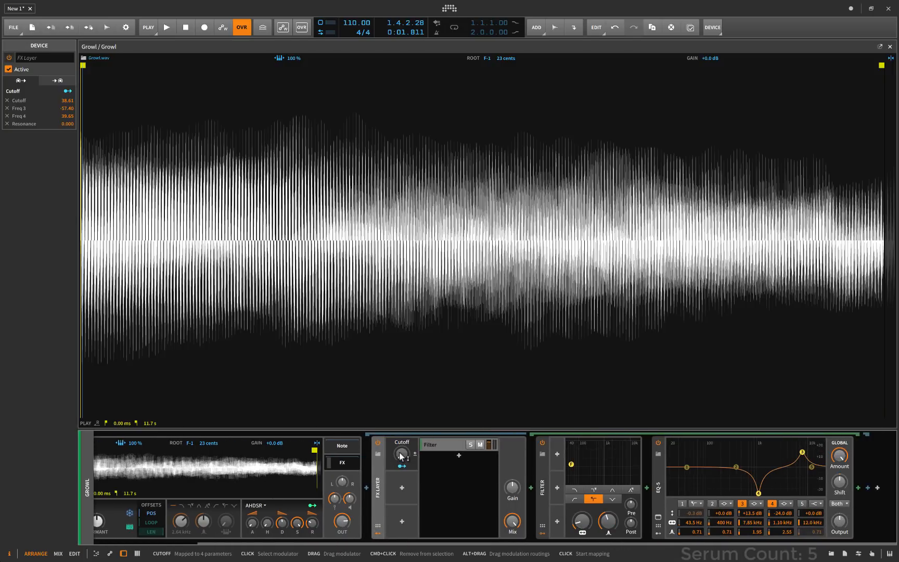
mouse_move(401, 456)
left_mouse_down()
mouse_move(401, 432)
mouse_move(400, 456)
left_mouse_up()
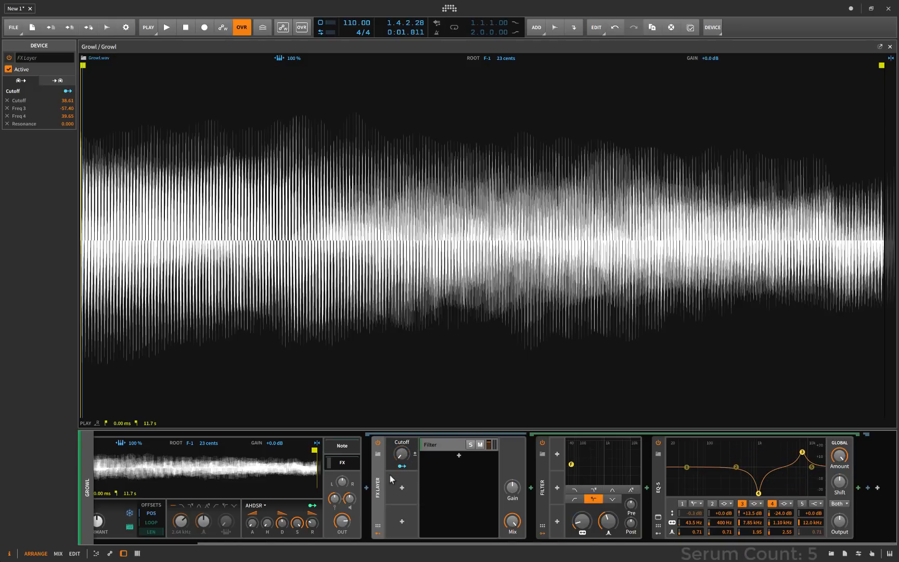
left_click(443, 443)
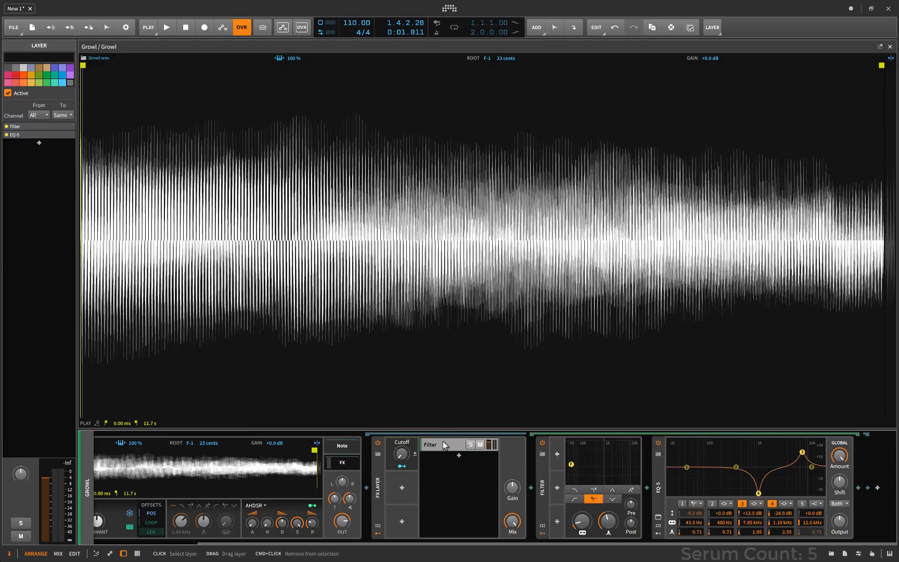
- Map the Expressions Timbre output to the FX Layer's Cutoff macro with an amount of 1.000
left_click(141, 453)
mouse_move(521, 454)
left_mouse_down()
mouse_move(521, 432)
mouse_move(523, 453)
left_mouse_up()
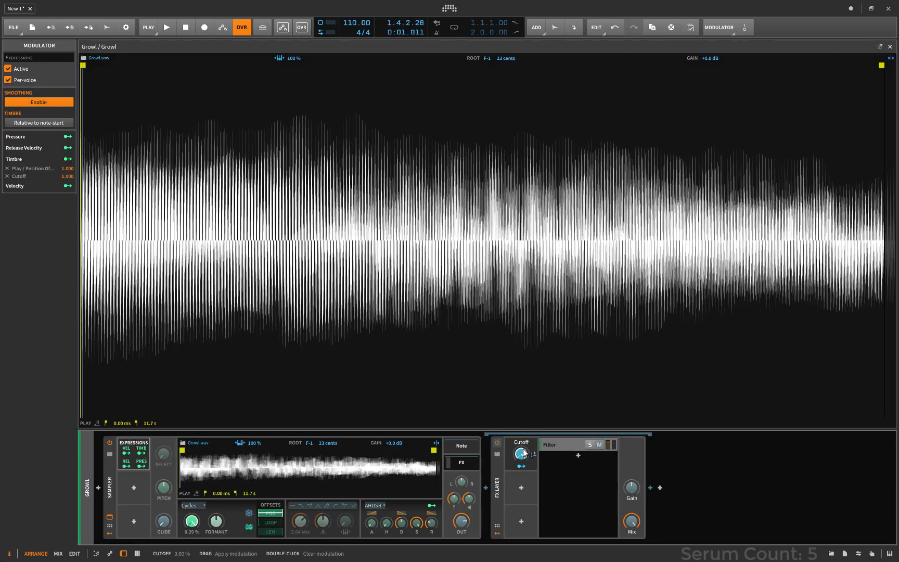
left_click(521, 443)
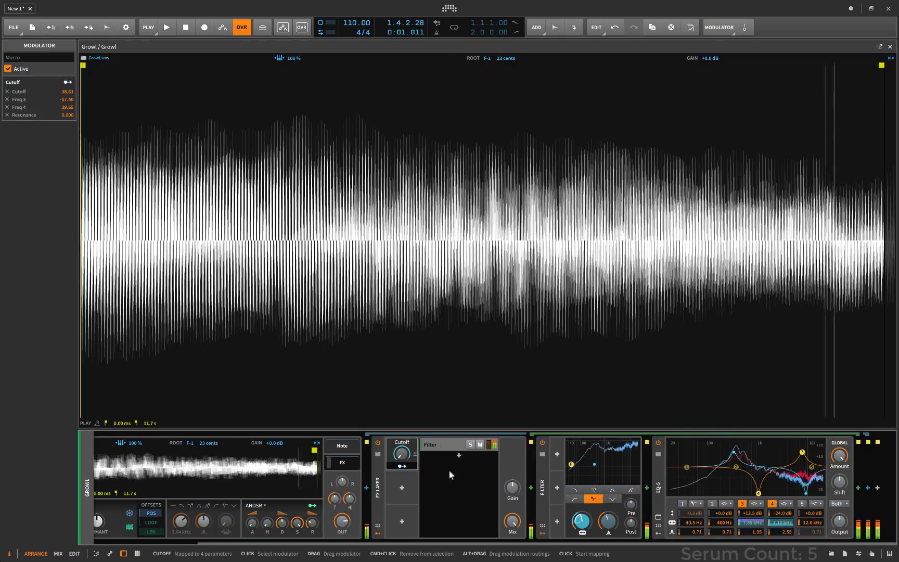
- Close the sample editor and try the EQ-5's global Shift inside the Filter layer
left_click(891, 47)
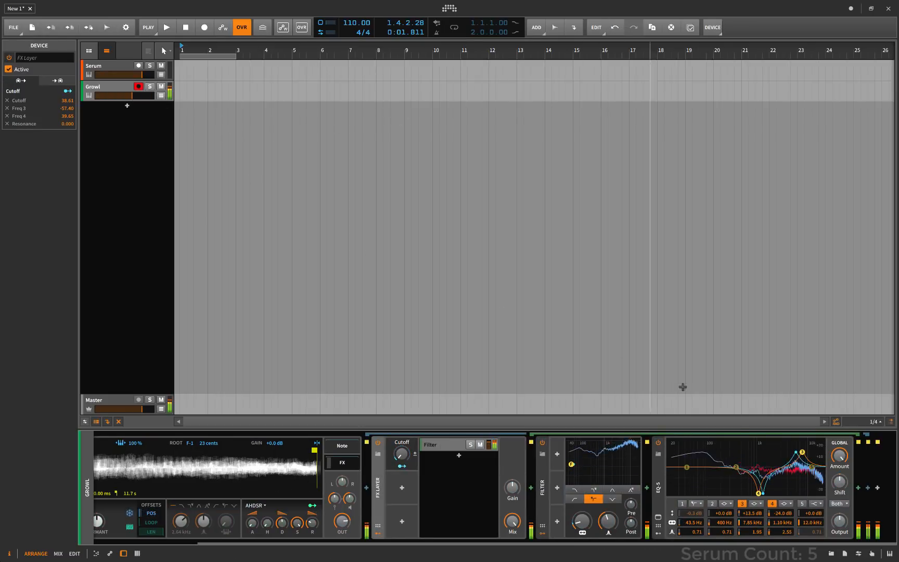
left_click_drag(839, 486, 839, 494)
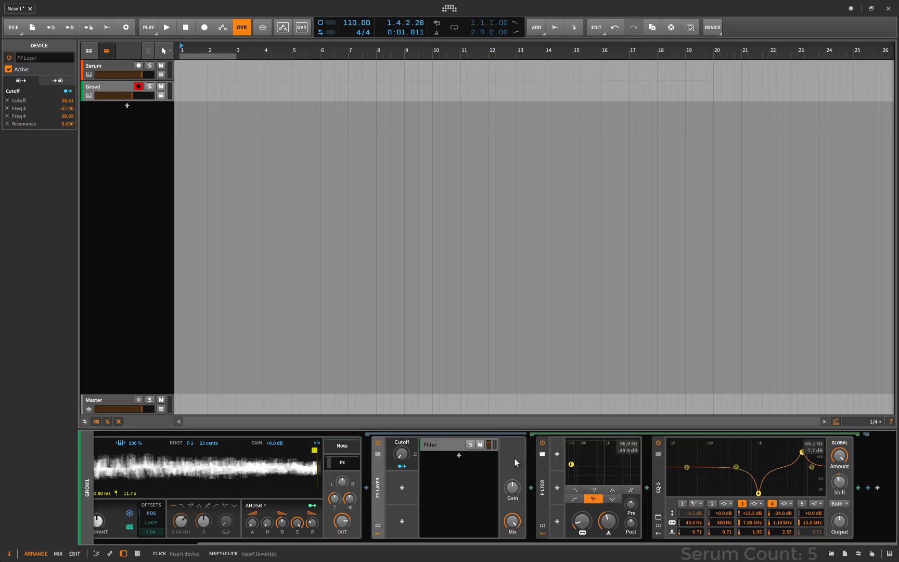
left_click(444, 446)
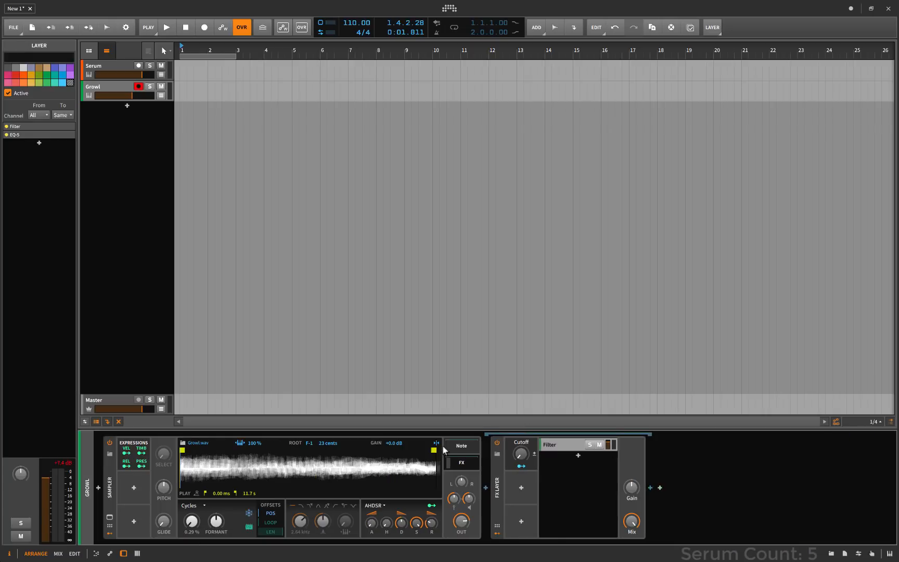
- Insert the Hyper OTT preset after the FX Layer and raise its Downward macro
left_click(650, 488)
key("Tab")
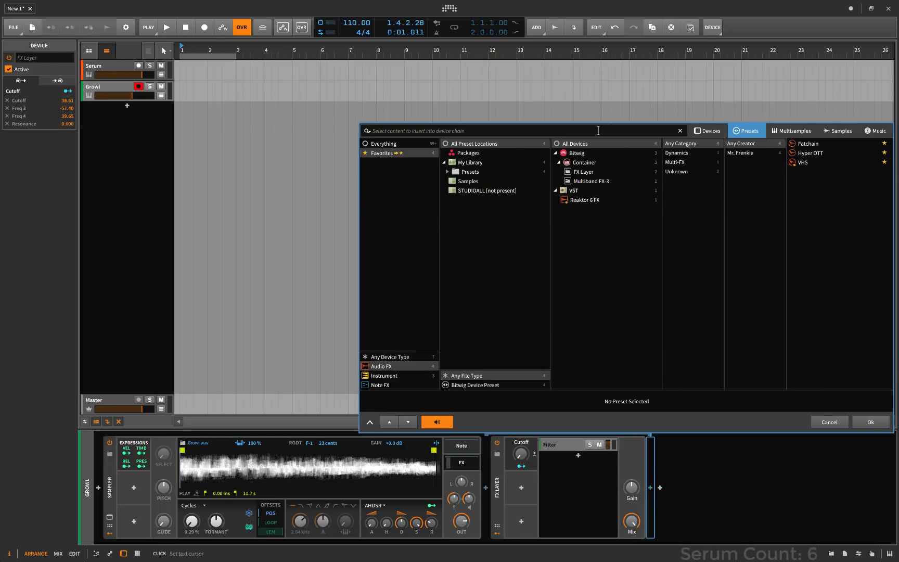
left_click(804, 154)
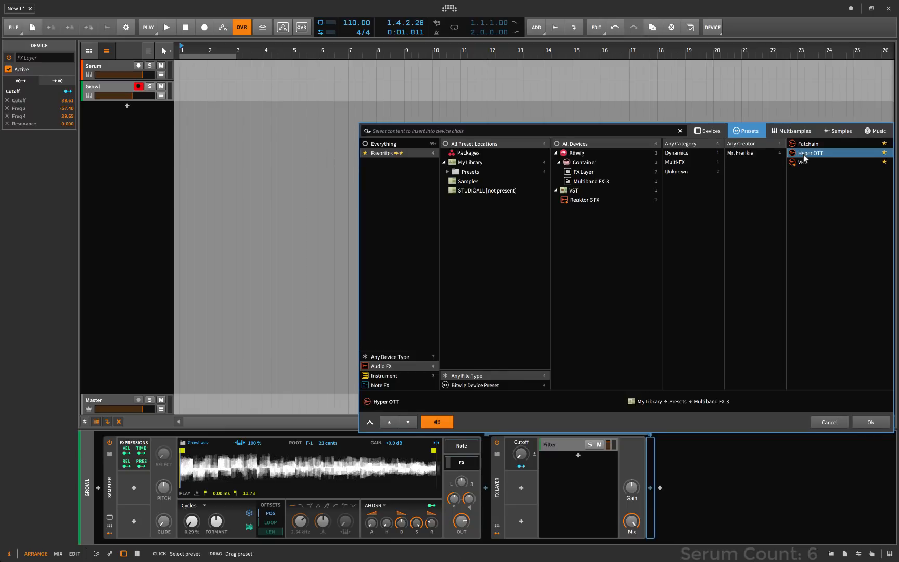
double_click(804, 154)
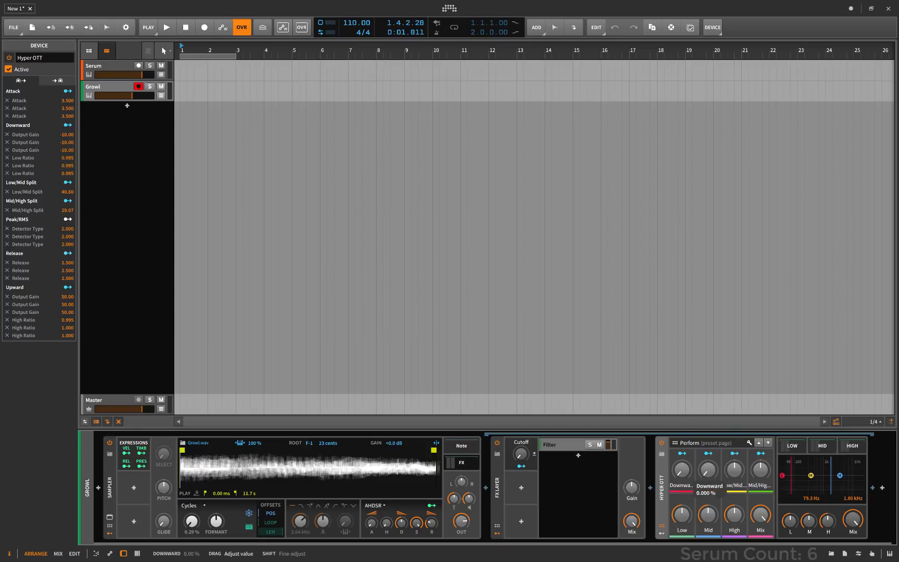
left_click_drag(682, 474, 681, 466)
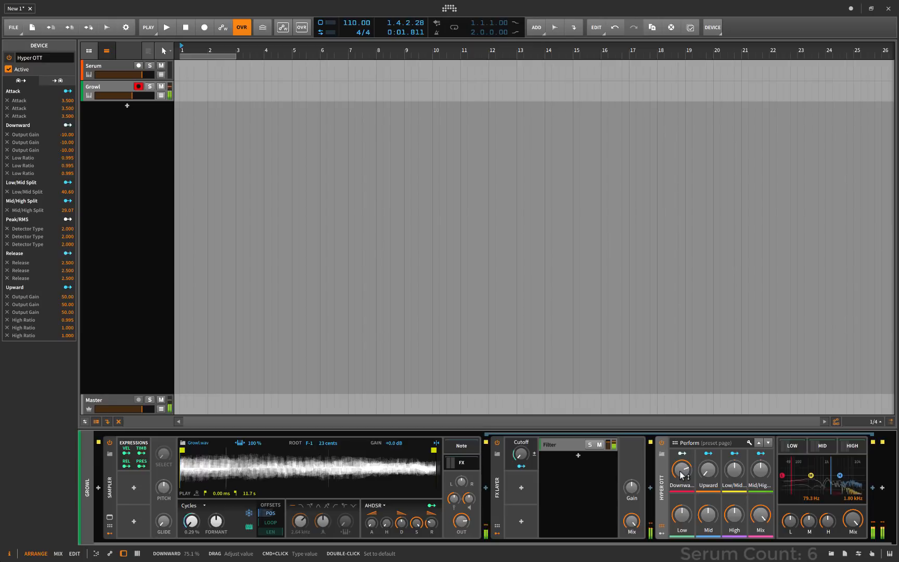
left_click_drag(681, 474, 681, 467)
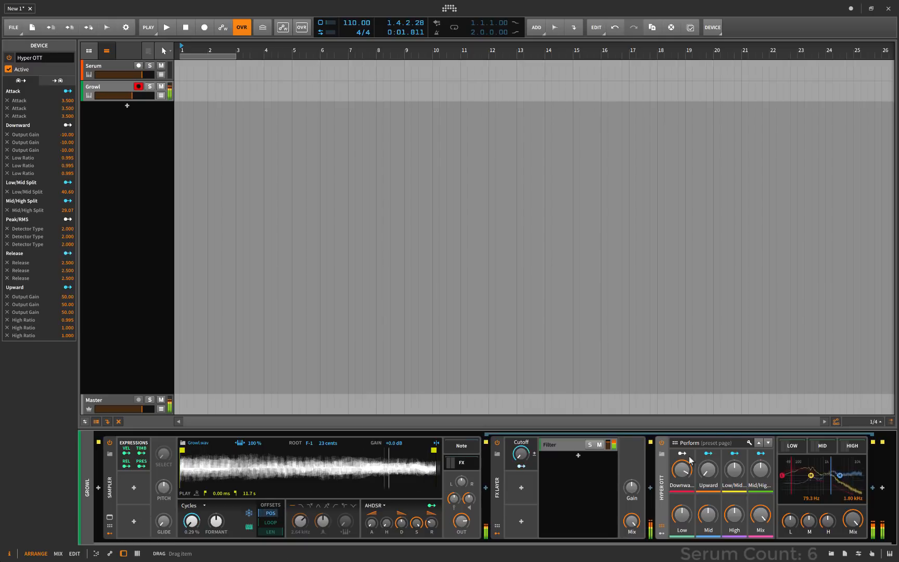
- Sweep the global Shift of the Filter layer's EQ-5, raise band 3's frequency and set band 4's frequency to 1.21 kHz
left_click(567, 446)
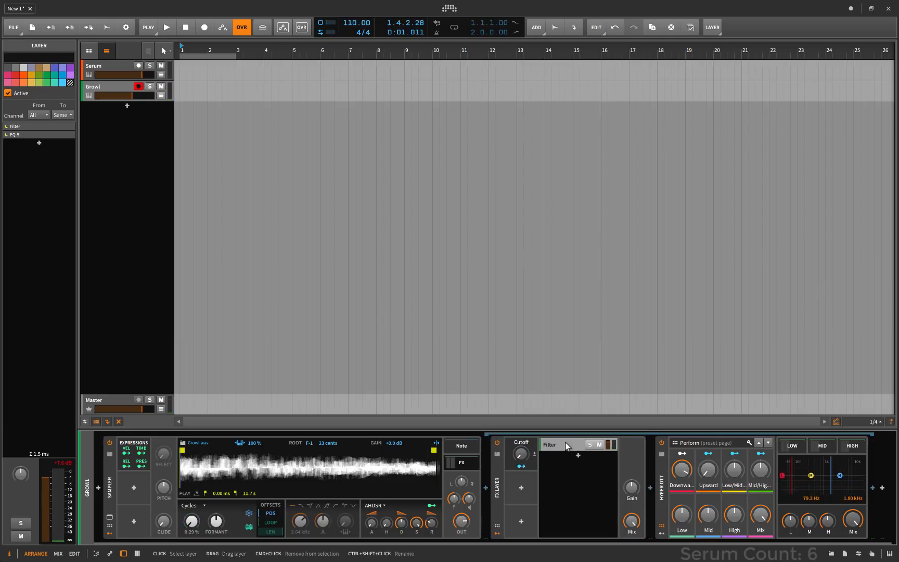
left_click_drag(717, 491, 459, 490)
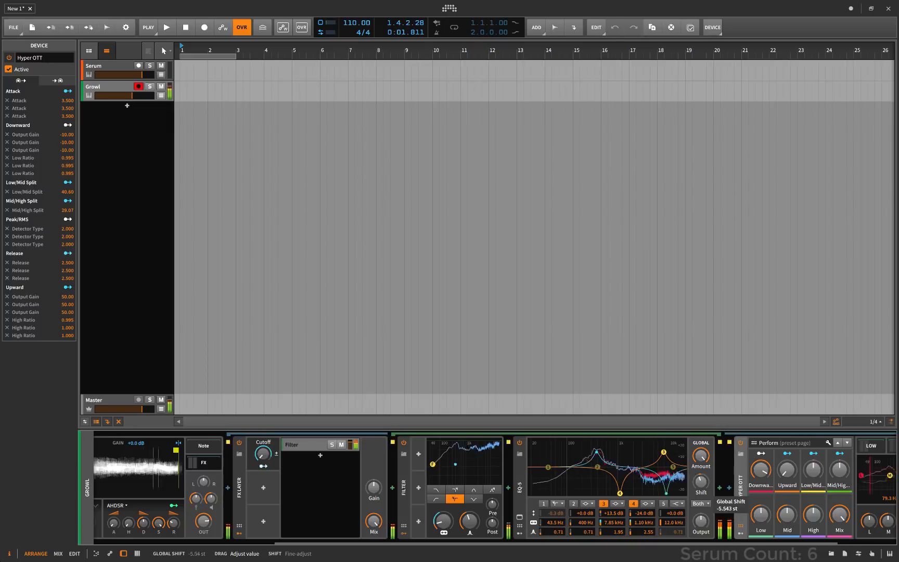
mouse_move(614, 523)
left_mouse_down()
mouse_move(614, 508)
mouse_move(612, 523)
left_mouse_up()
mouse_move(701, 481)
left_mouse_down()
mouse_move(701, 503)
mouse_move(702, 494)
left_mouse_up()
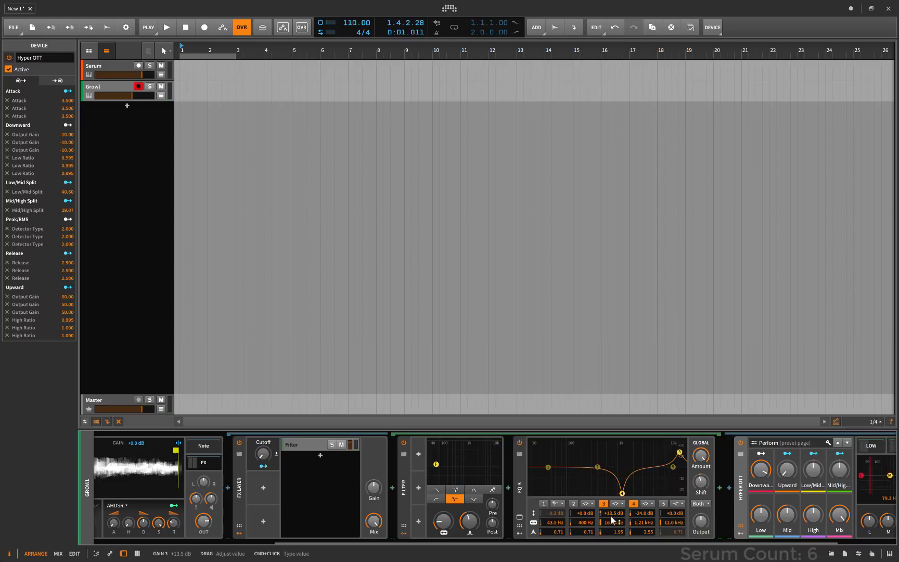
left_click(241, 484)
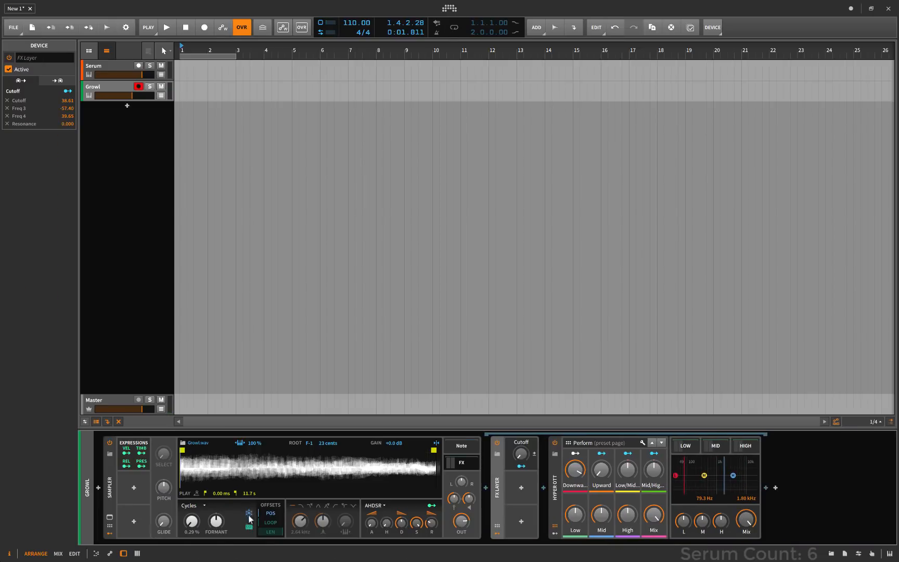
- Set the Sampler to 5 voices per note and lower its gain to about -2.8 dB
left_click(109, 493)
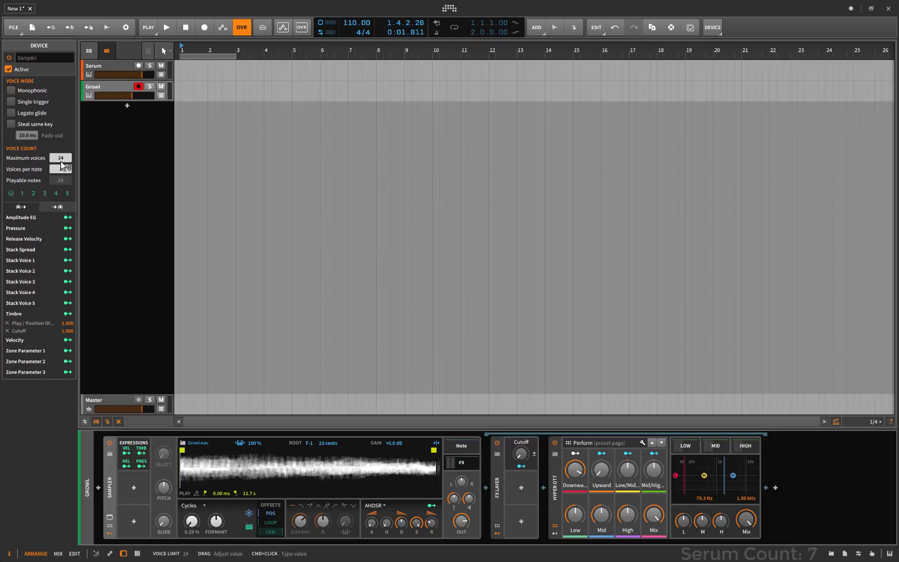
mouse_move(61, 171)
left_mouse_down()
mouse_move(60, 154)
mouse_move(61, 172)
left_mouse_up()
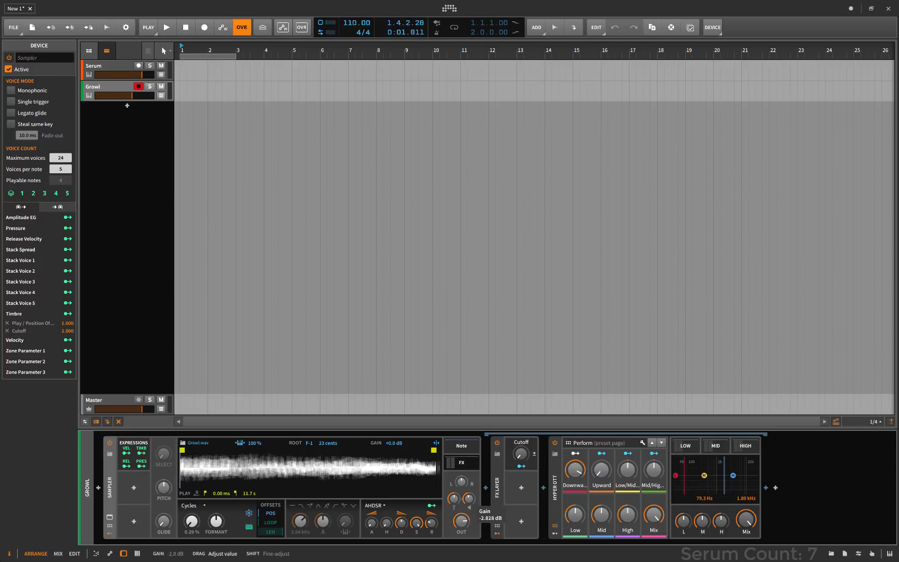
left_click_drag(469, 499, 467, 501)
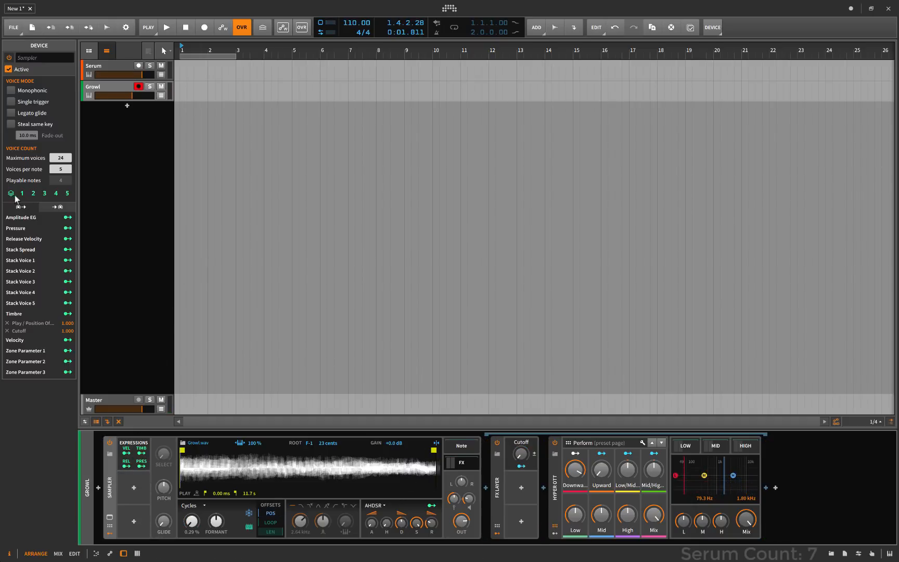
- Map the Sampler's Stack Spread to the formant with an amount of -0.960 and to the play position offset with 0.134
key("Escape")
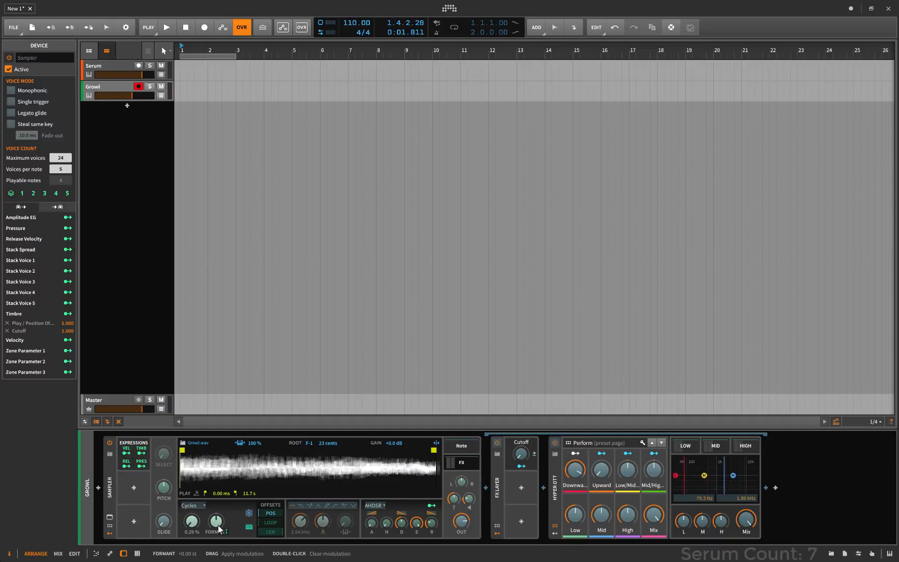
left_click_drag(219, 526, 191, 514)
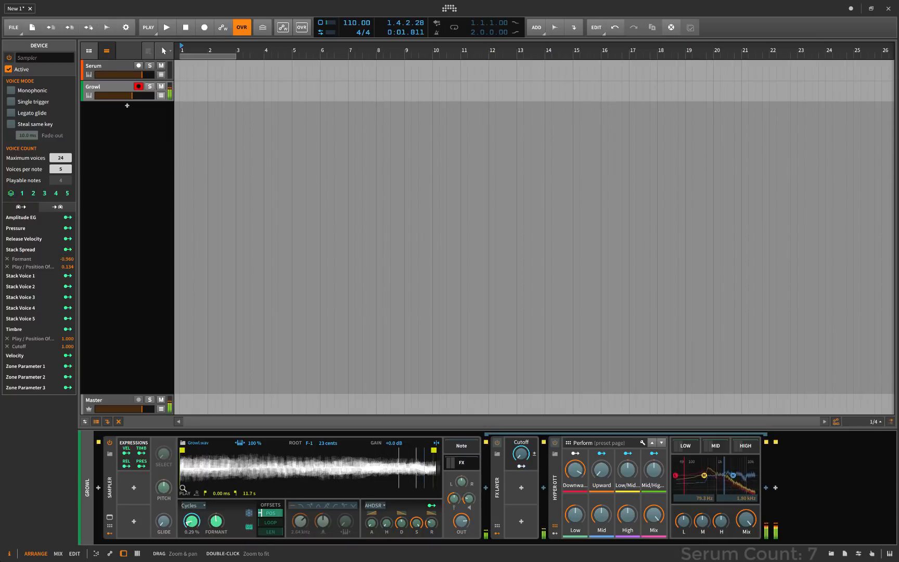
- Add a Classic LFO modulator to the Sampler and remove Timbre's mapping to the play position offset
left_click(134, 487)
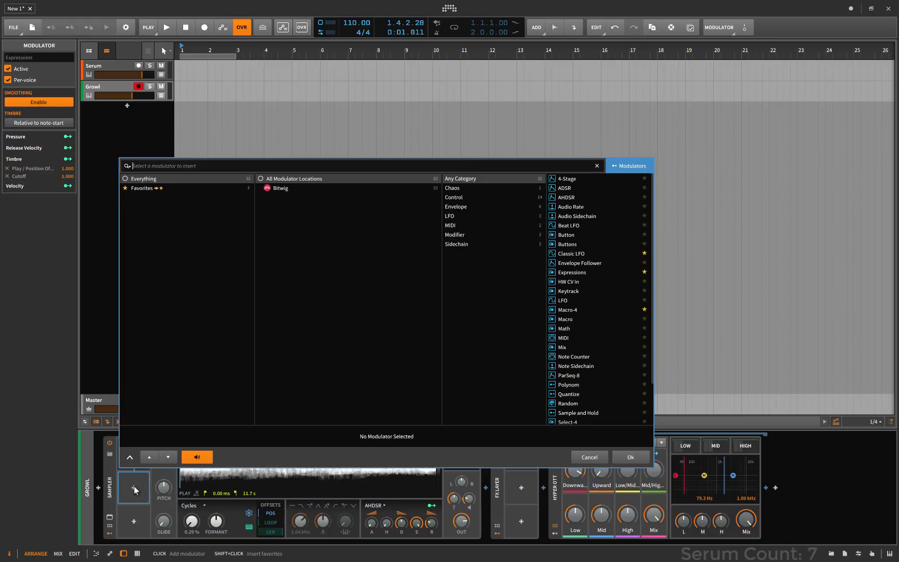
double_click(571, 254)
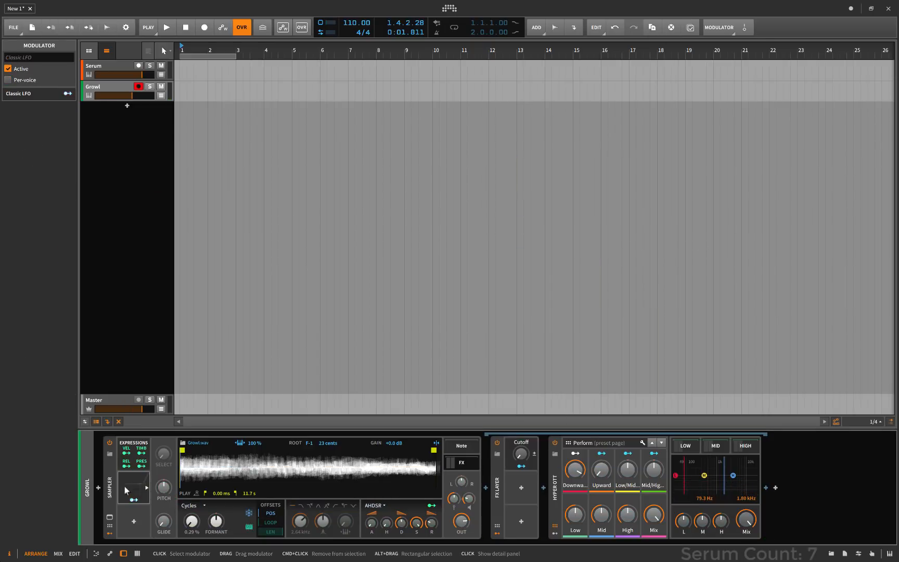
left_click(140, 454)
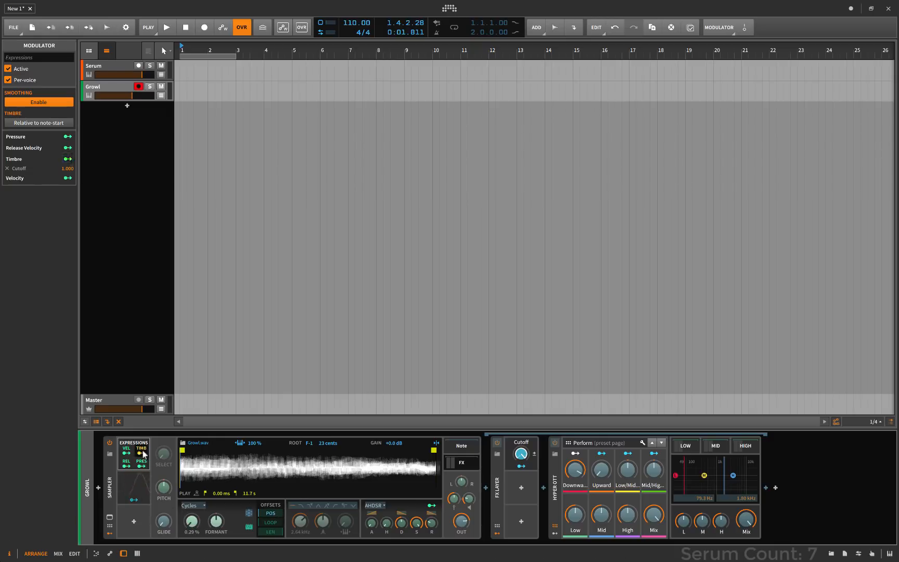
- Give the Classic LFO a triangle waveform with bipolar off and map it to the play position offset and Cutoff macro at 1.000 each
left_click(126, 487)
left_click(214, 463)
left_click(193, 501)
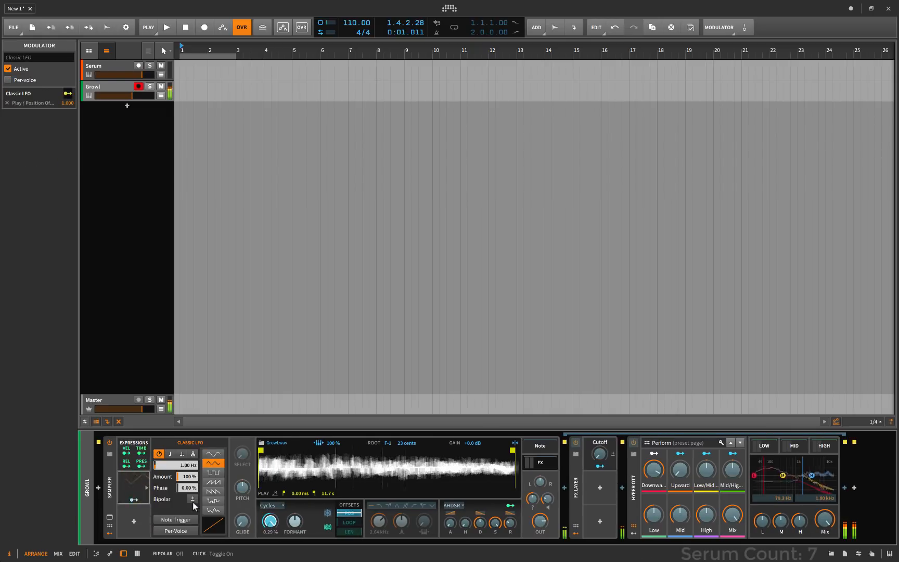
left_click(133, 501)
mouse_move(600, 454)
left_mouse_down()
mouse_move(599, 428)
mouse_move(599, 457)
left_mouse_up()
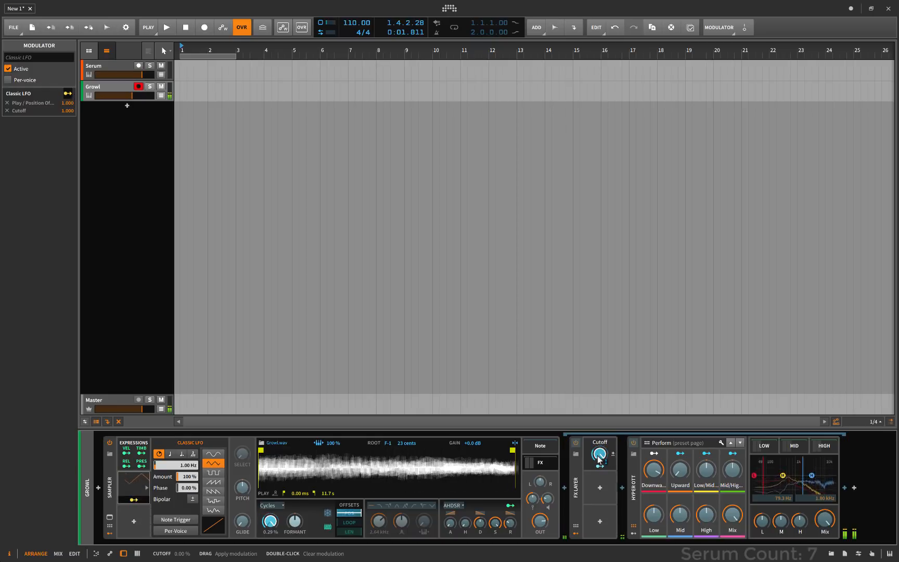
- Bend the Classic LFO's curve to 88.6%, enable Note Trigger and set the rate to 2.34 Hz
mouse_move(213, 527)
left_mouse_down()
mouse_move(213, 517)
mouse_move(215, 532)
left_mouse_up()
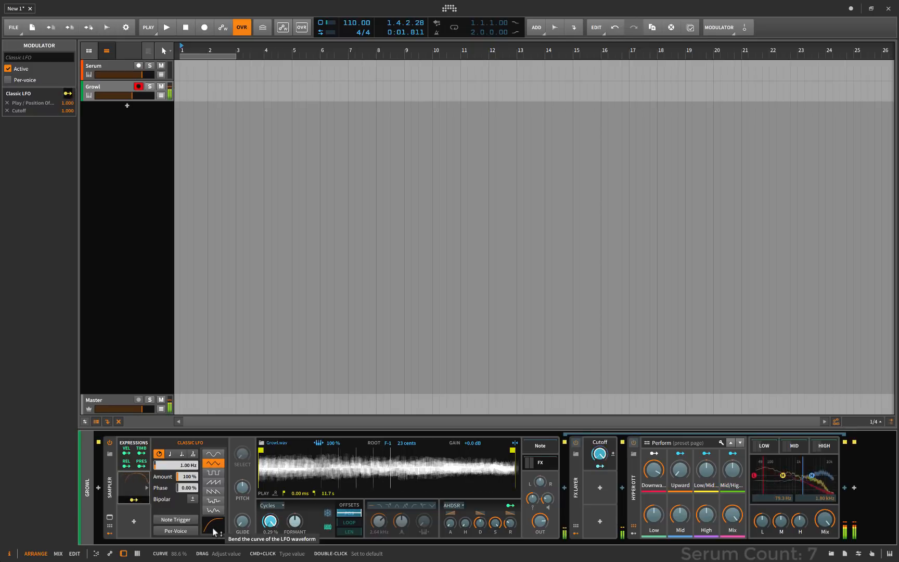
left_click(173, 520)
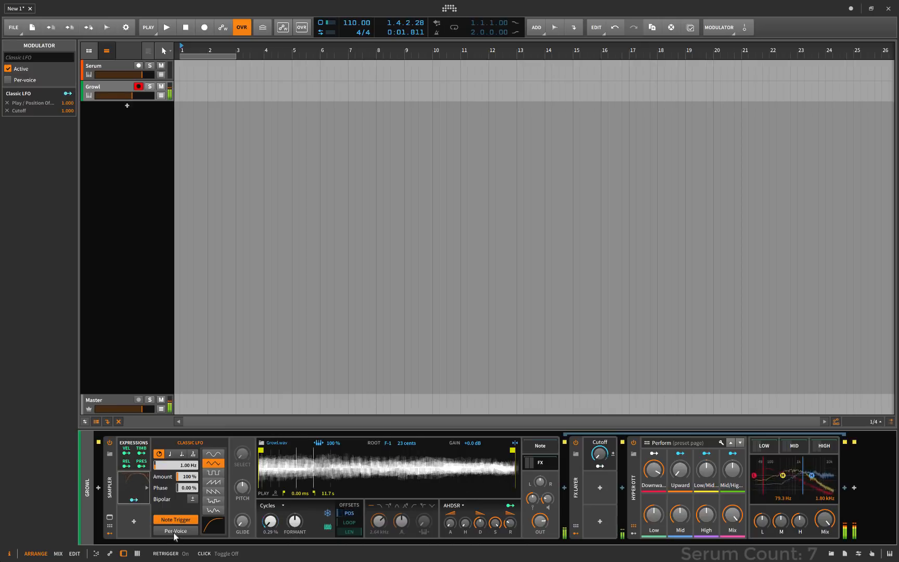
left_click_drag(176, 464, 176, 456)
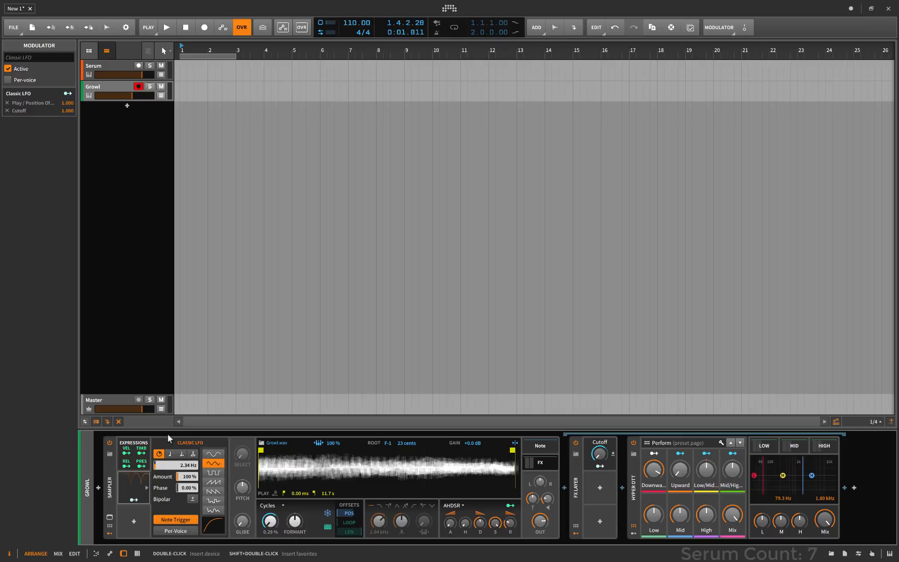
- Add a Random modulator to the Sampler and map it to pitch at -0.114, pan at 0.794 and formant at 0.686
left_click(134, 522)
double_click(599, 437)
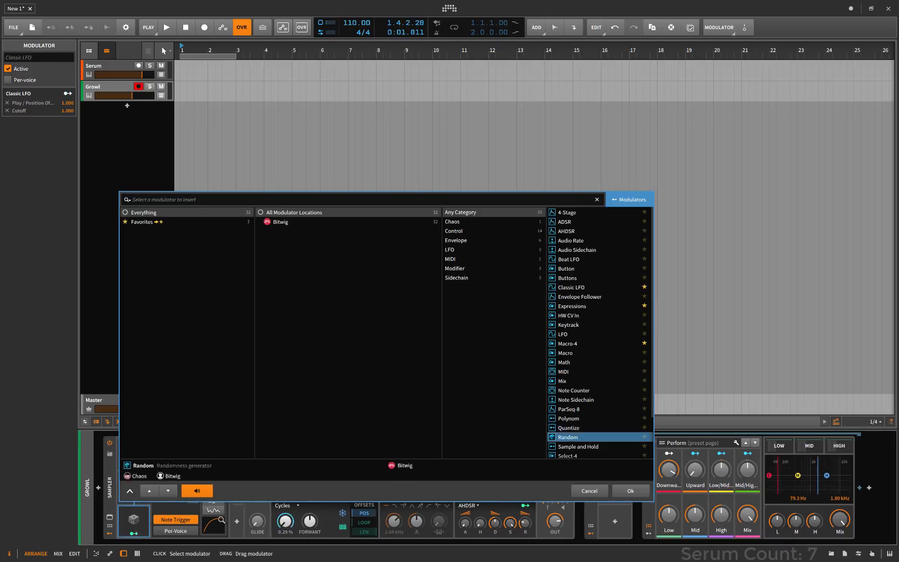
left_click_drag(260, 494, 260, 485)
left_click_drag(555, 482, 556, 487)
mouse_move(309, 521)
left_mouse_down()
mouse_move(310, 513)
mouse_move(310, 530)
mouse_move(299, 531)
left_mouse_up()
- Try mapping the Classic LFO to the Sampler's formant with an amount of -22.08
left_click(137, 522)
left_click(134, 487)
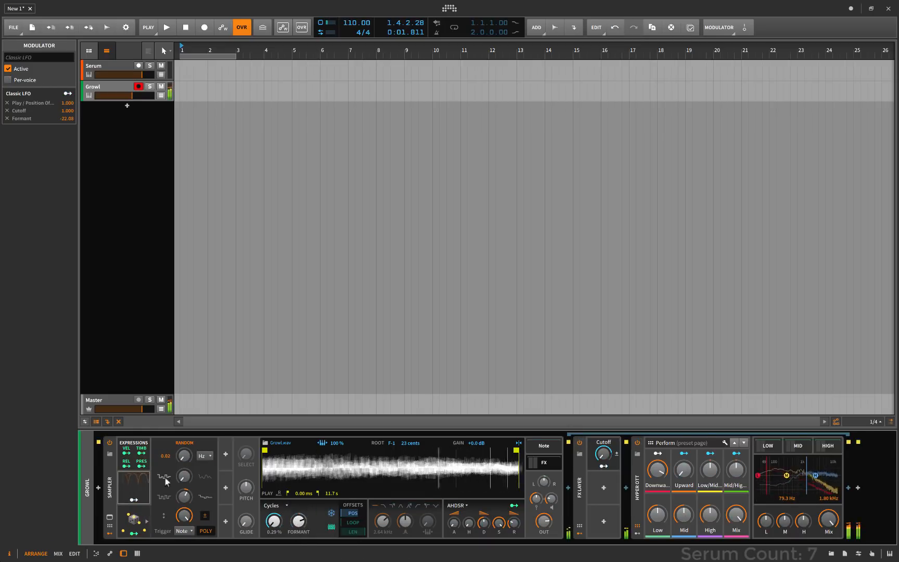
left_click(296, 524)
- Map the Random modulator to the play position offset with an amount of 0.034 and select the Sampler
left_click(134, 518)
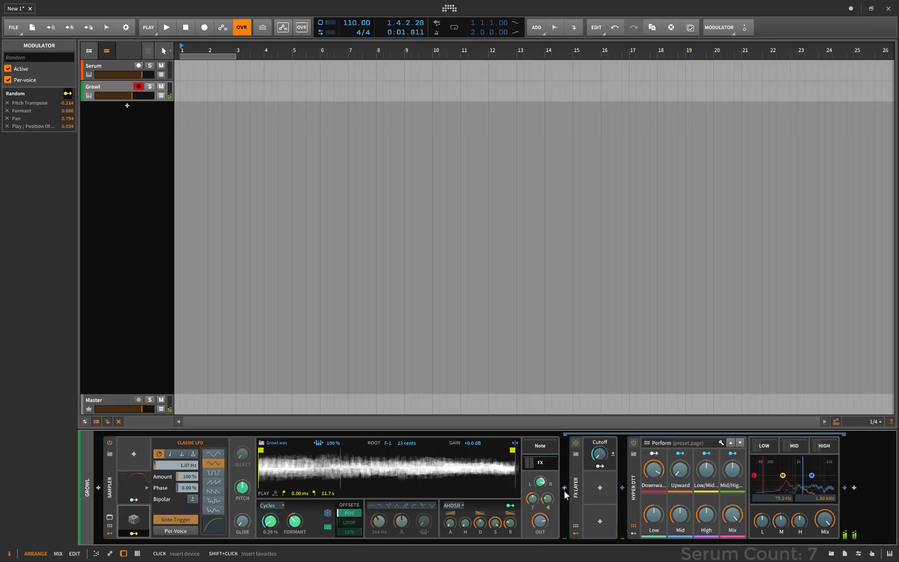
left_click(140, 535)
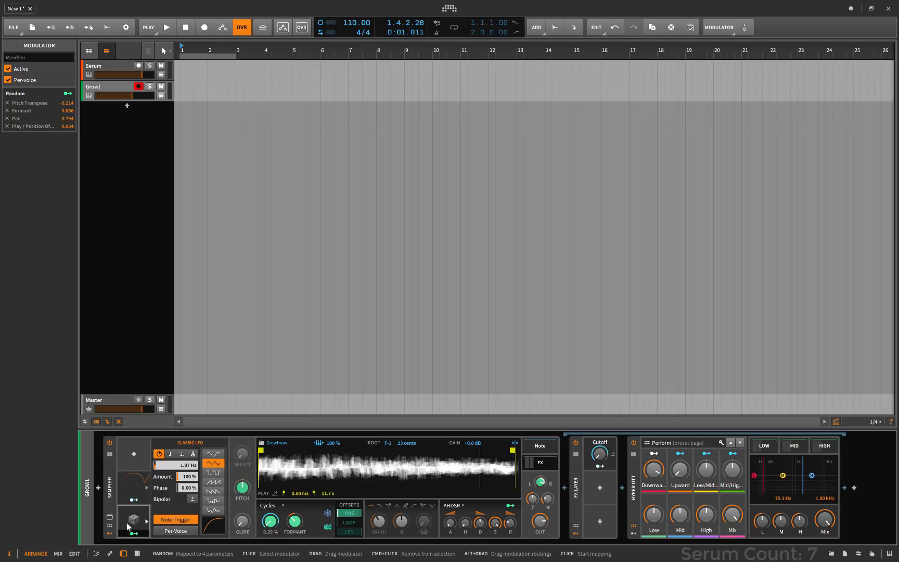
left_click(110, 496)
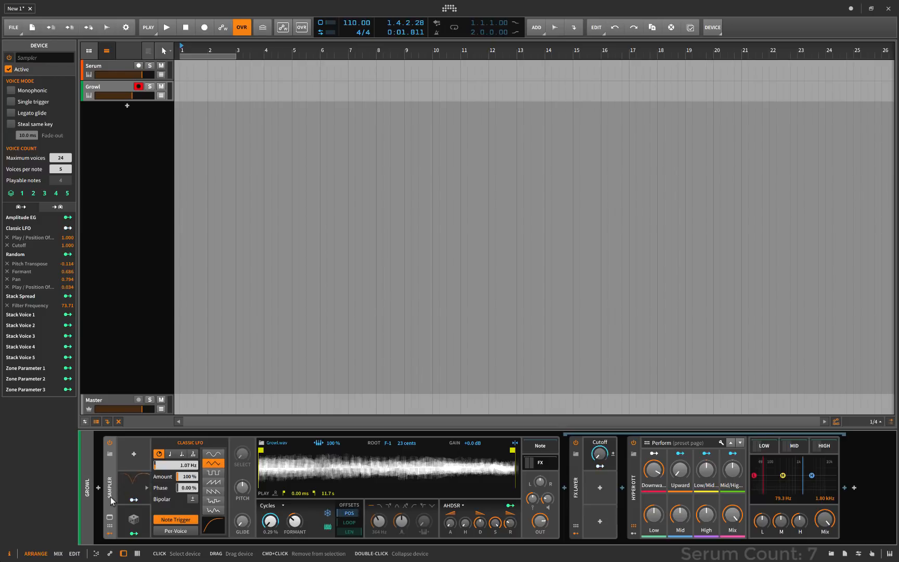
- Group the Growl device chain into an Instrument Layer and add a Polysynth as a second layer
key("ctrl+g")
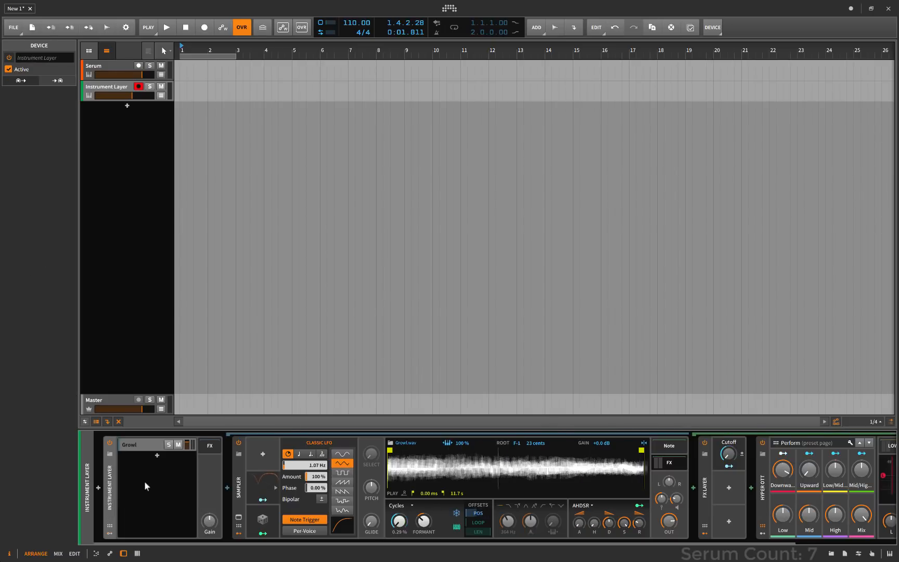
double_click(144, 481)
type("pol")
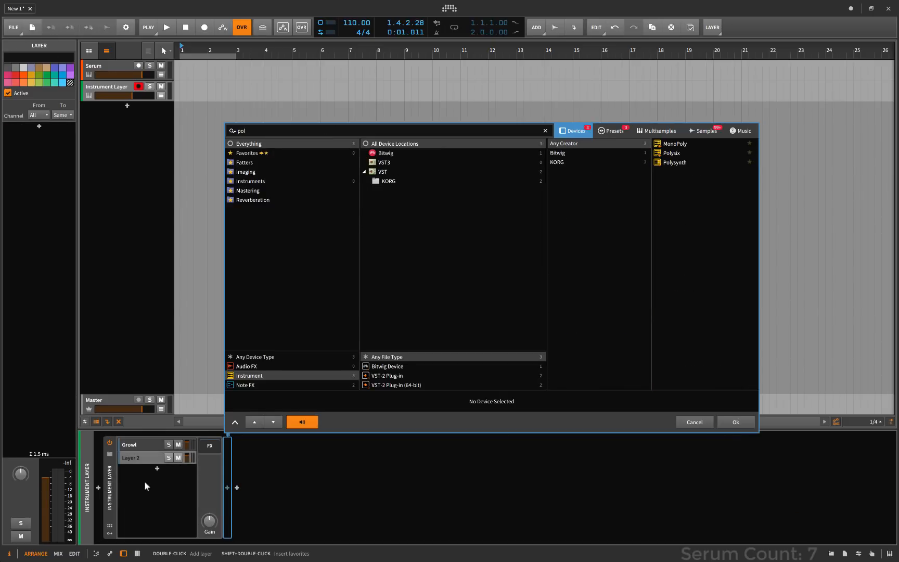
double_click(674, 162)
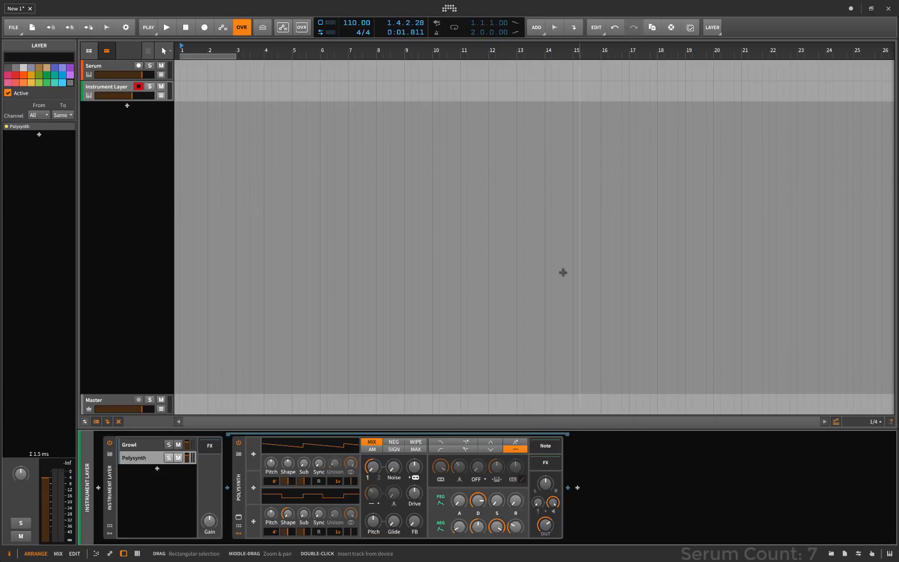
- Solo the Polysynth layer, switch its filter to the second low-pass type and adjust the filter's cutoff, resonance and keytracking
left_click(168, 458)
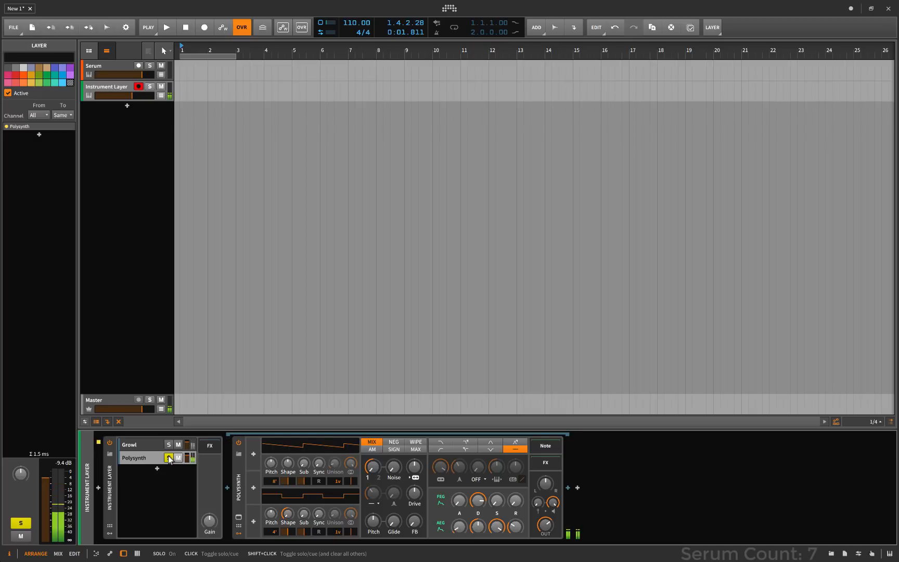
left_click(468, 444)
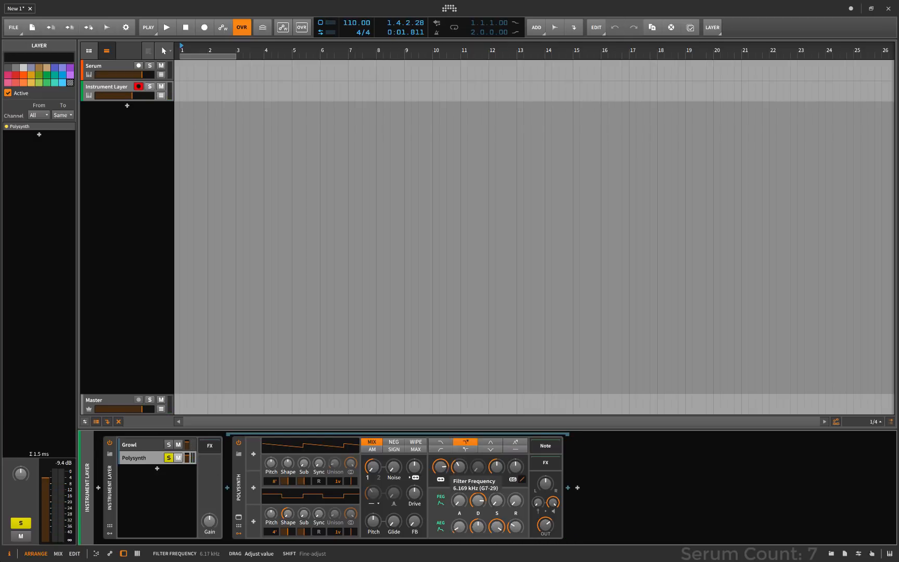
left_click_drag(459, 467, 459, 497)
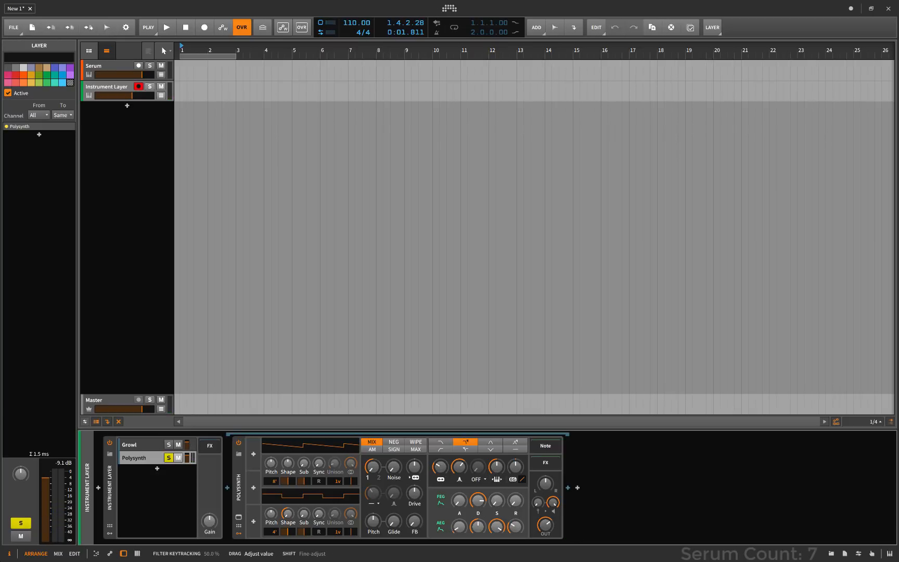
left_click_drag(443, 473, 443, 472)
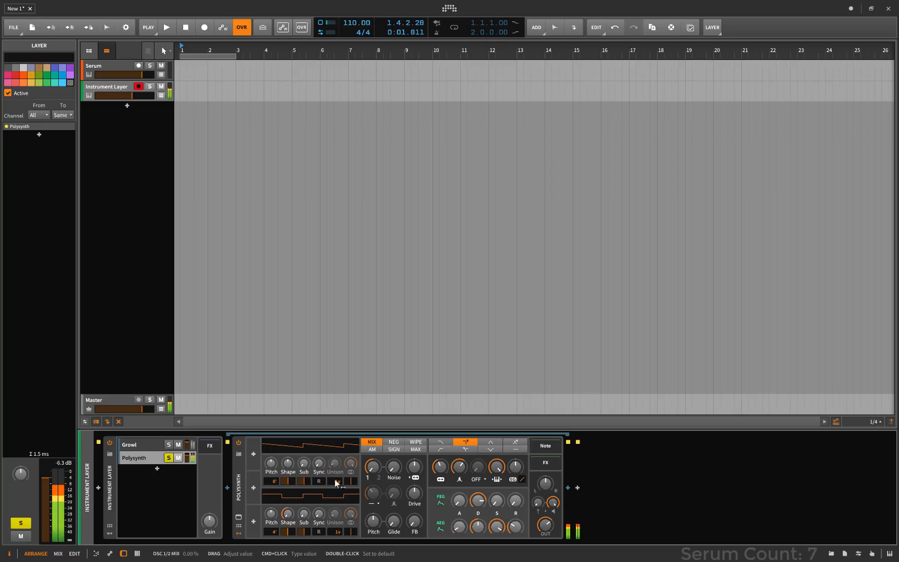
- Make the Growl layer's Sampler monophonic and unsolo the Polysynth layer
left_click(240, 487)
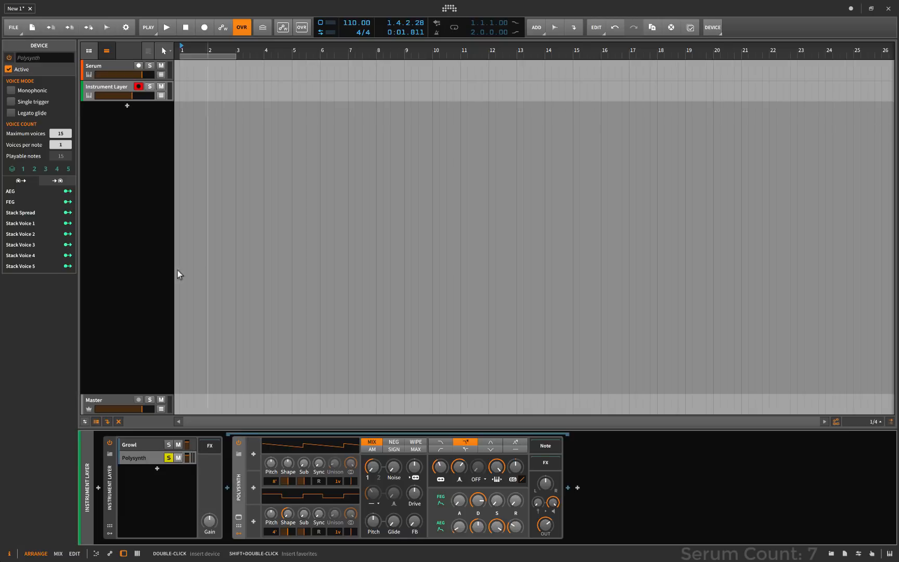
left_click(130, 444)
left_click(238, 488)
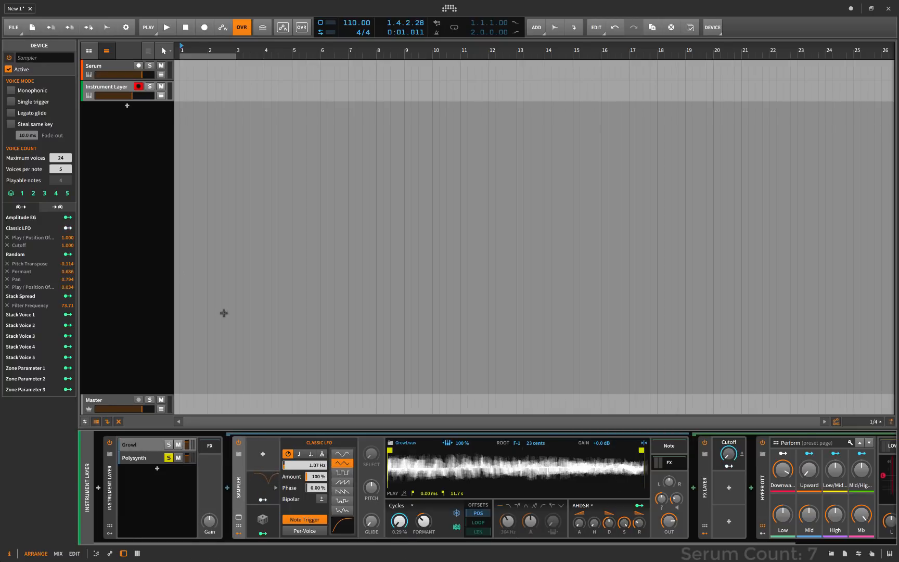
left_click(10, 90)
left_click(169, 457)
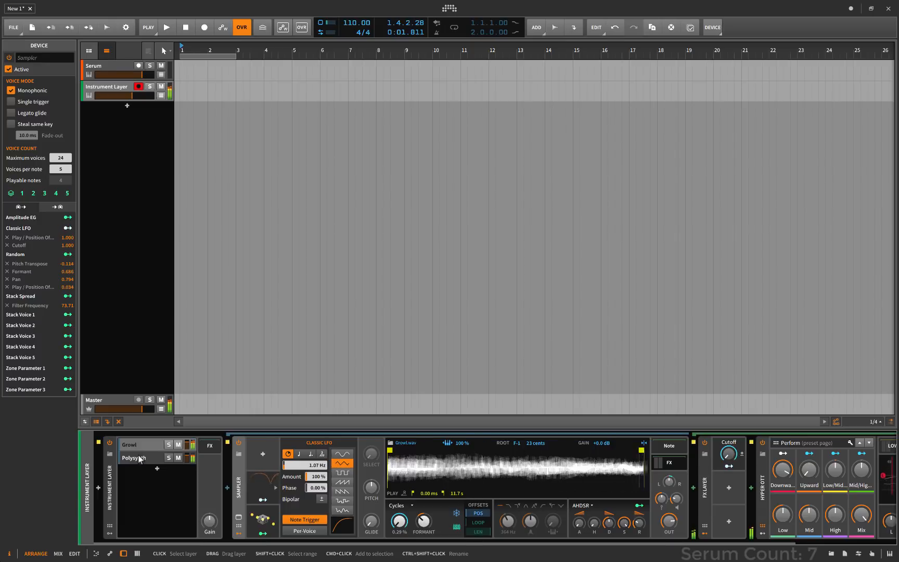
- Map the Sampler's Classic LFO to the reverb's mix at -0.511, reverb time at -1.074 and diffusion at -0.583
left_click(147, 460)
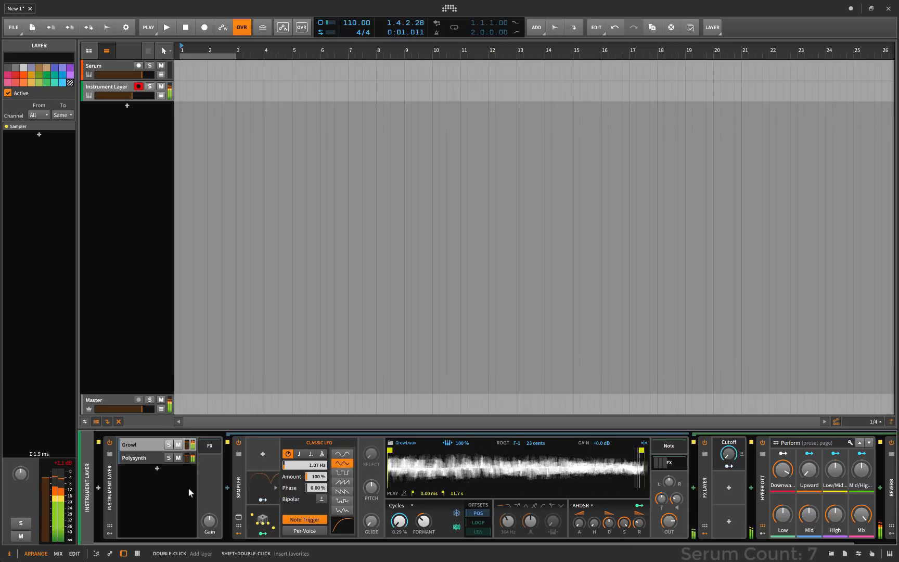
left_click(263, 484)
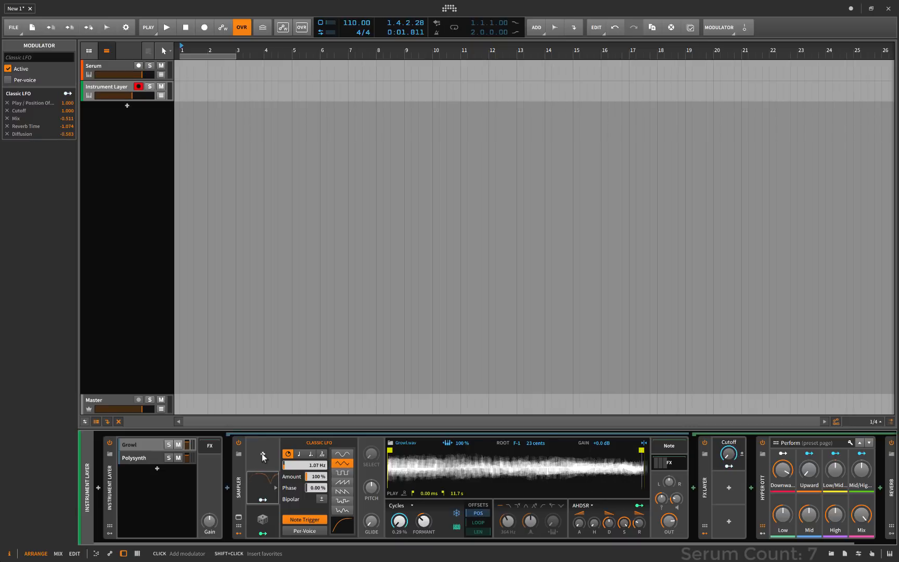
- Add a Keytrack modulator to the Sampler, map it to the Classic LFO's rate at 3.034 and set that rate to 50.1 Hz
left_click(263, 457)
key("Return")
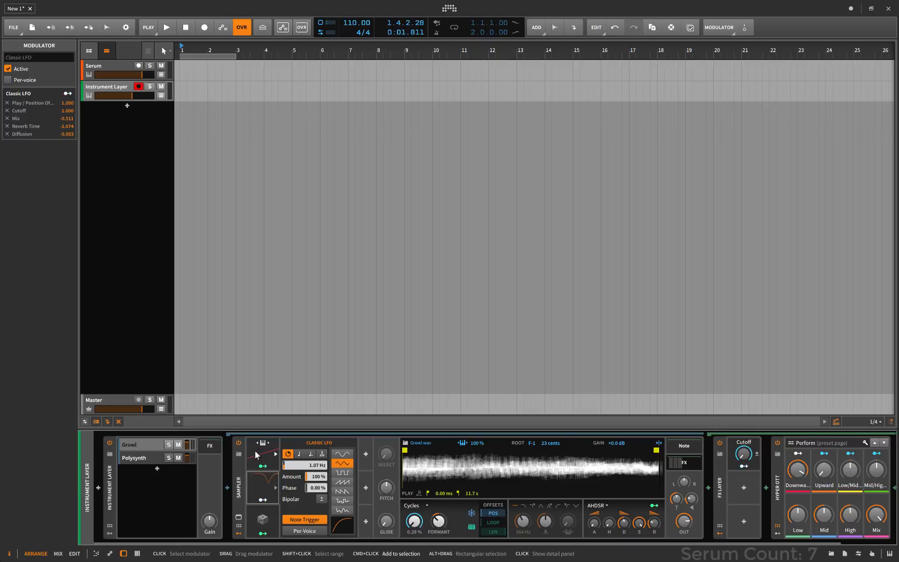
left_click(255, 451, "ctrl")
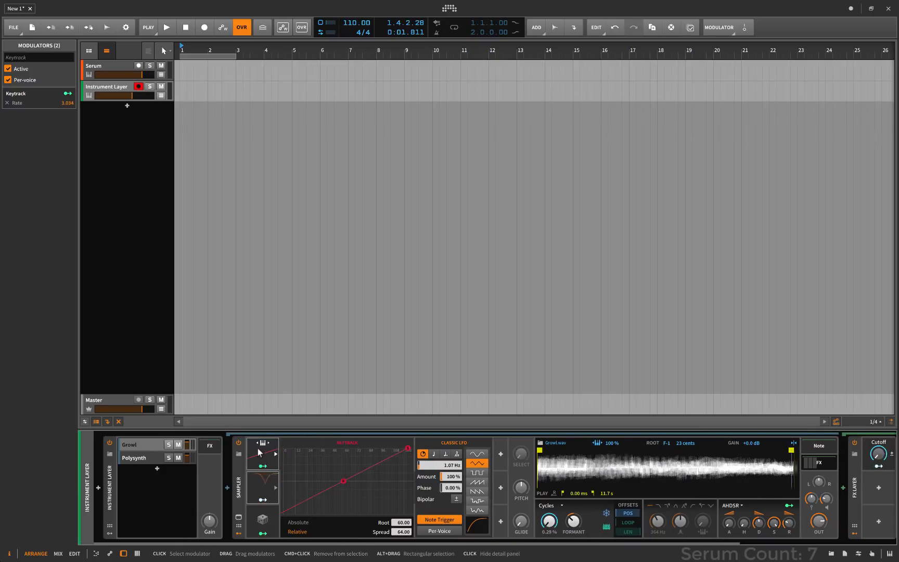
left_click_drag(440, 464, 438, 470)
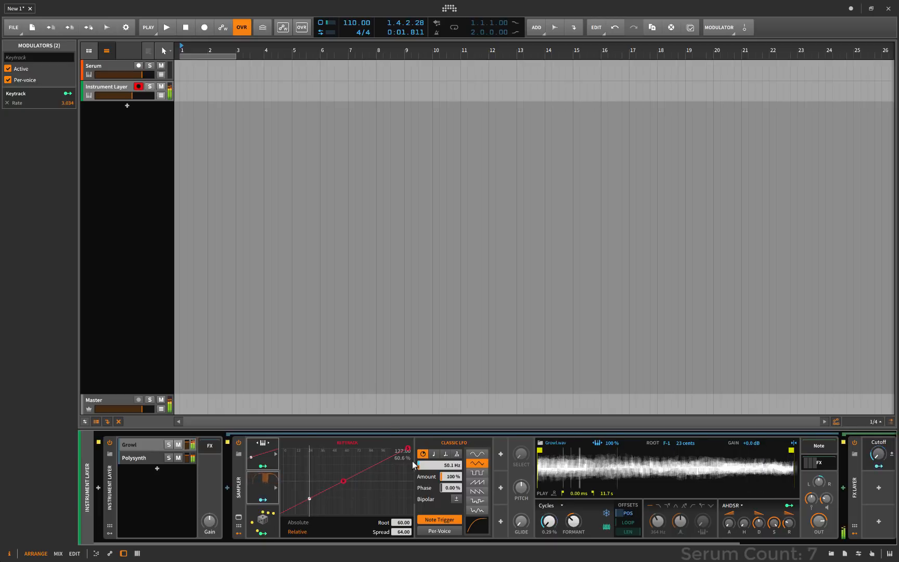
- Show the Sampler's expanded waveform view, reduce the Keytrack modulation of the LFO rate to 1.691 and lower the rate to 19.4 Hz
left_click(239, 516)
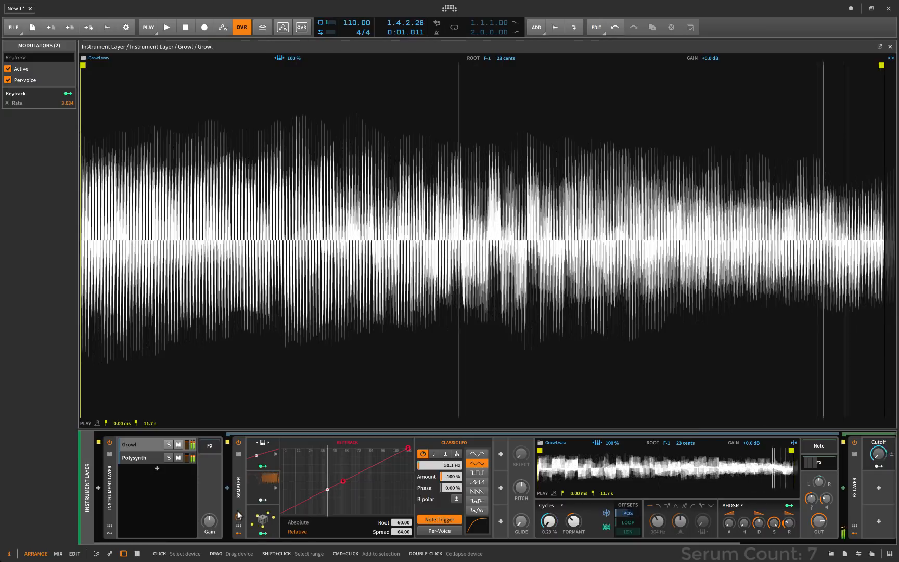
left_click(263, 466)
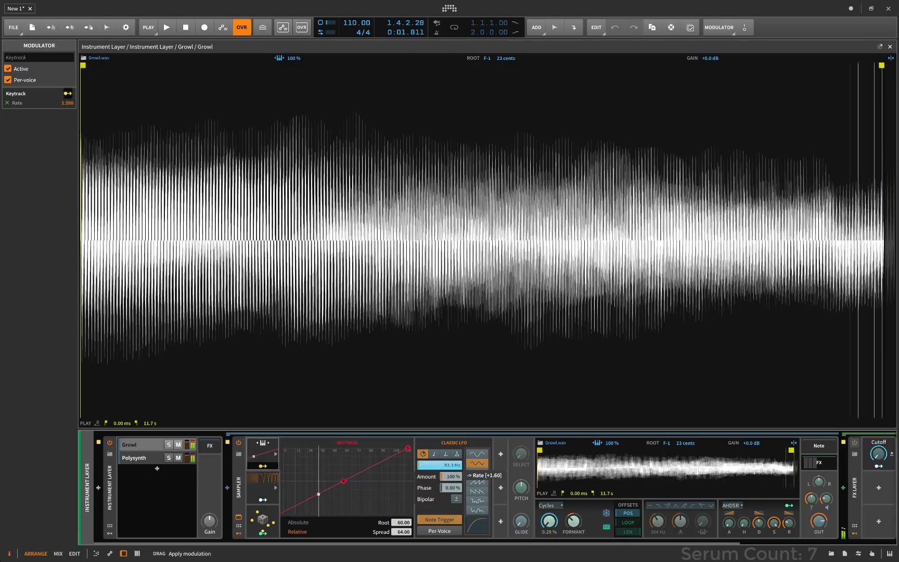
left_click(264, 466)
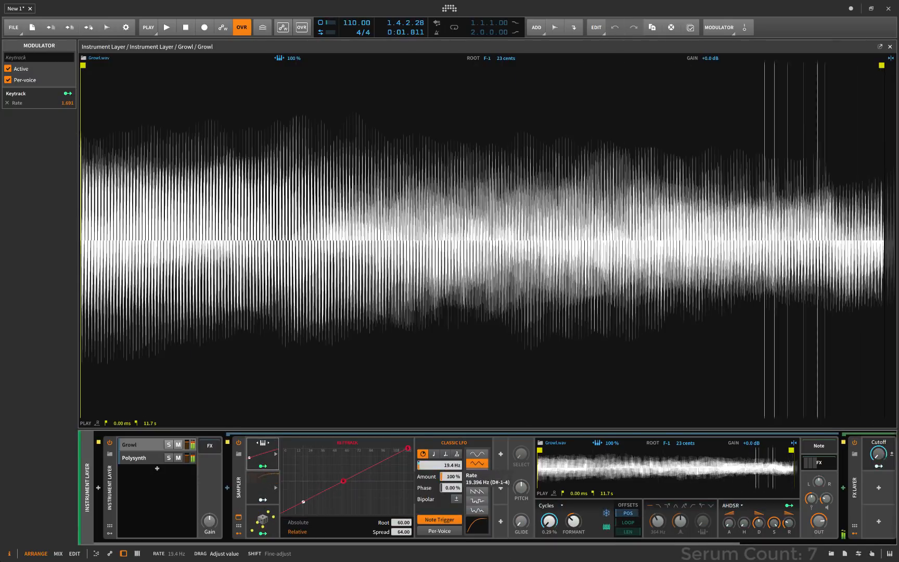
- Switch the Classic LFO to a beat-synced rate of 1/2, and look over the available modulators without adding one
left_click(433, 453)
left_click(437, 464)
left_click(440, 406)
left_click(500, 454)
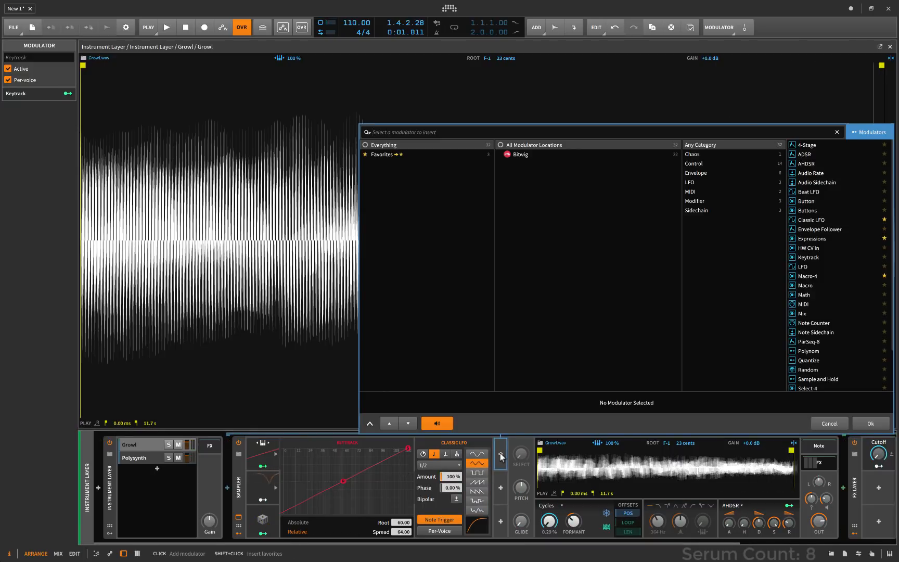
left_click(827, 419)
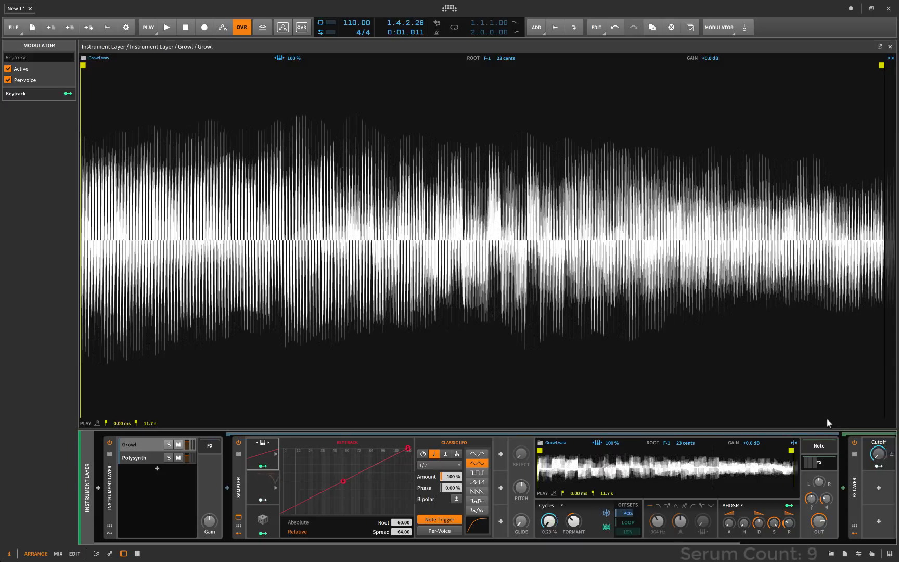
mouse_move(880, 5)
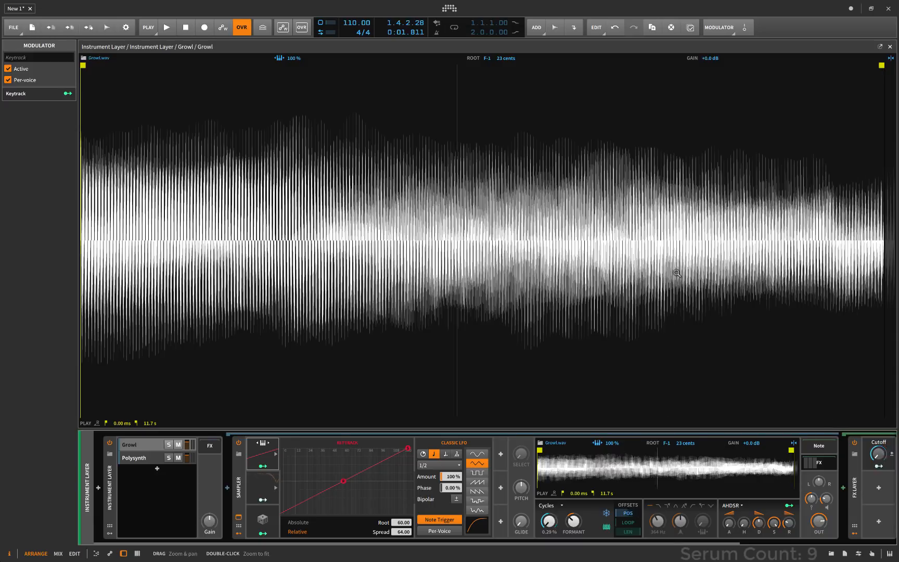